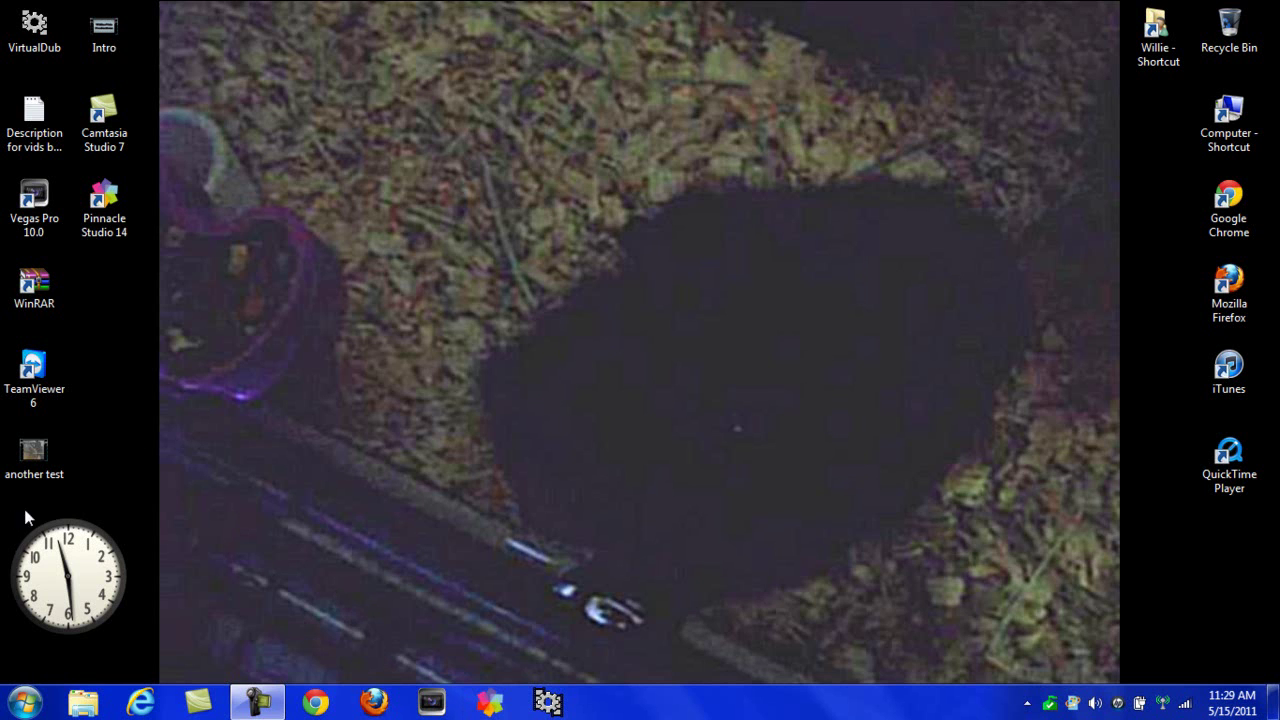
Select a group of desktop icons, then clear the selection
left_click_drag(49, 499, 196, 67)
left_click(394, 208)
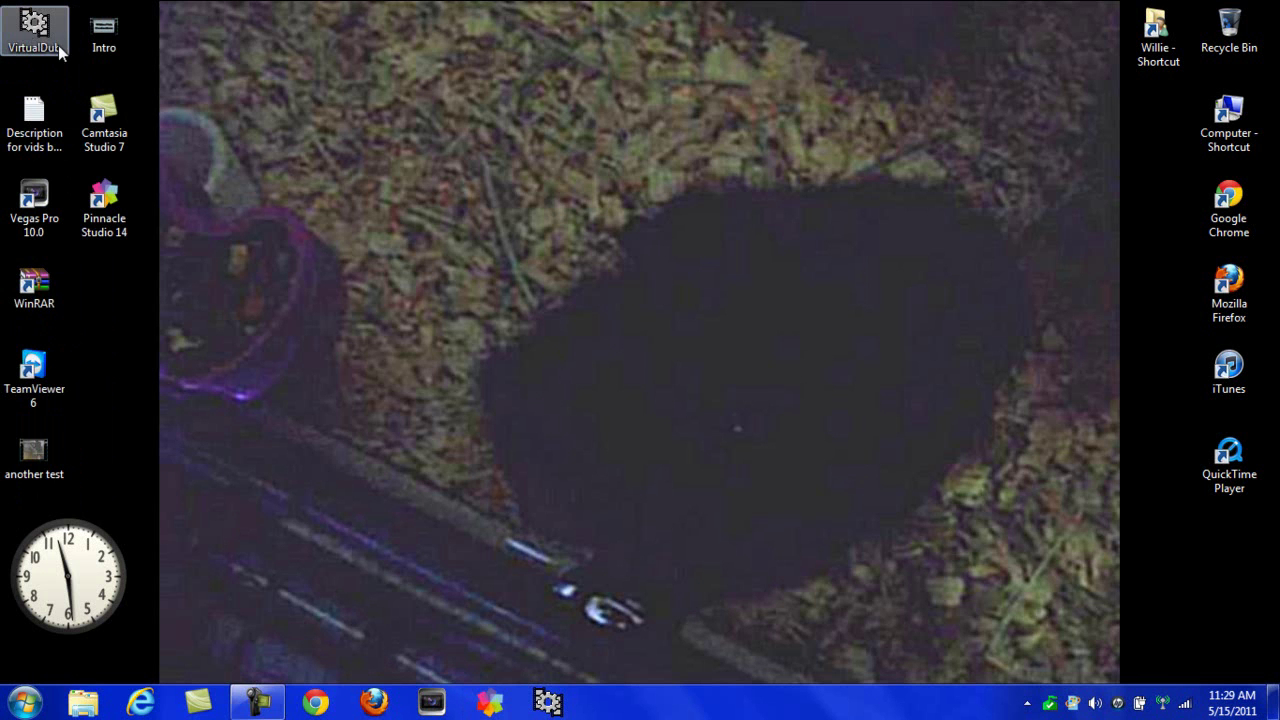
left_click_drag(5, 30, 340, 90)
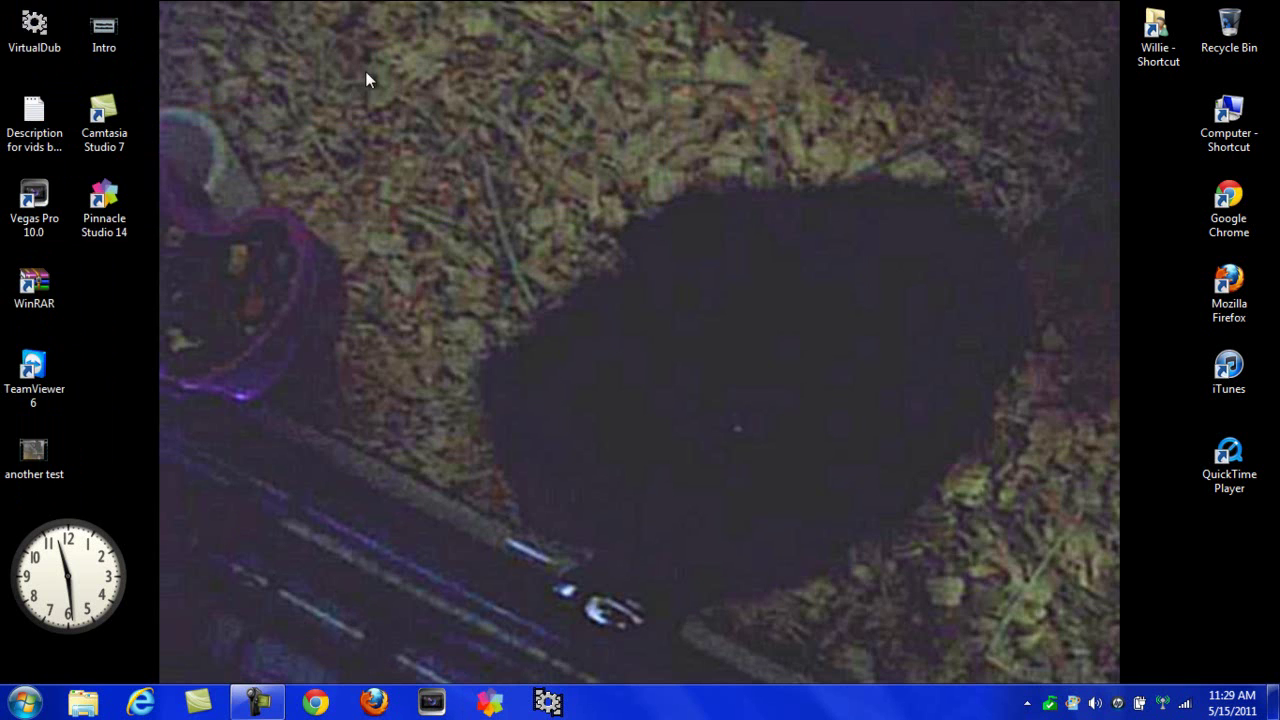
mouse_move(34, 25)
left_mouse_down()
mouse_move(697, 330)
mouse_move(630, 45)
mouse_move(34, 35)
left_mouse_up()
Open Firefox and load google.com
left_click(373, 702)
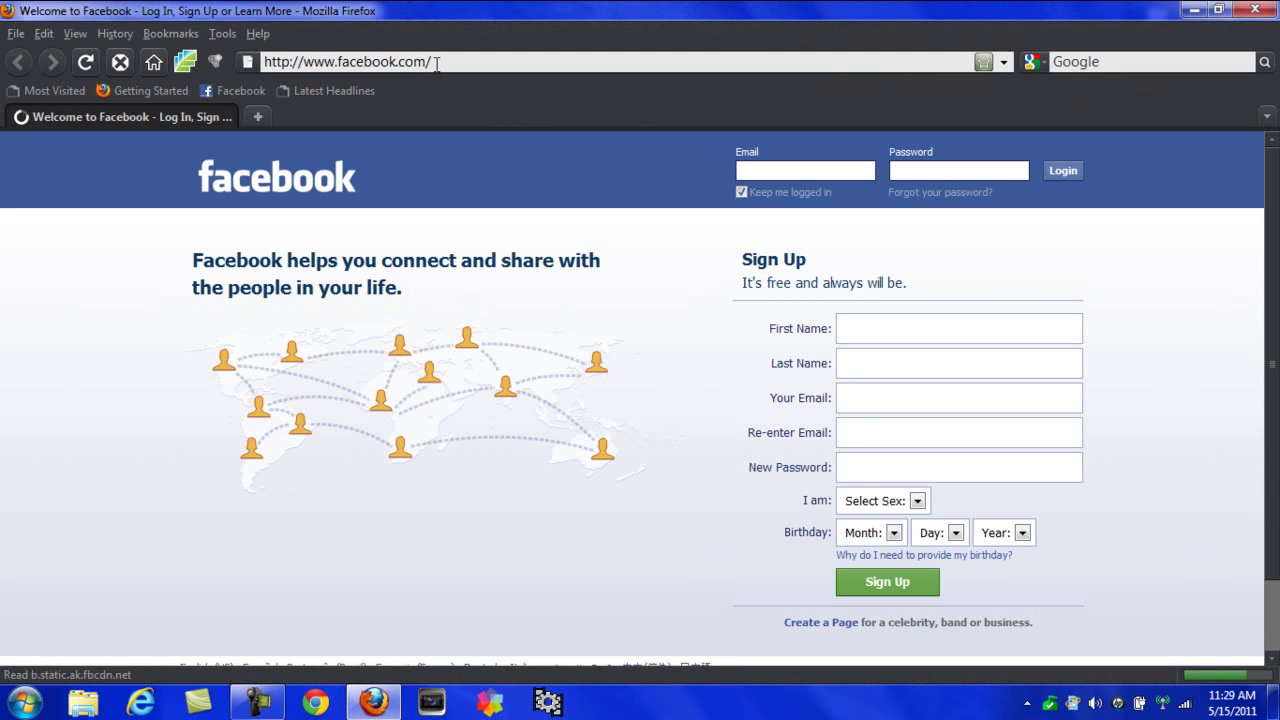
left_click(436, 63)
type("google.com")
key("Return")
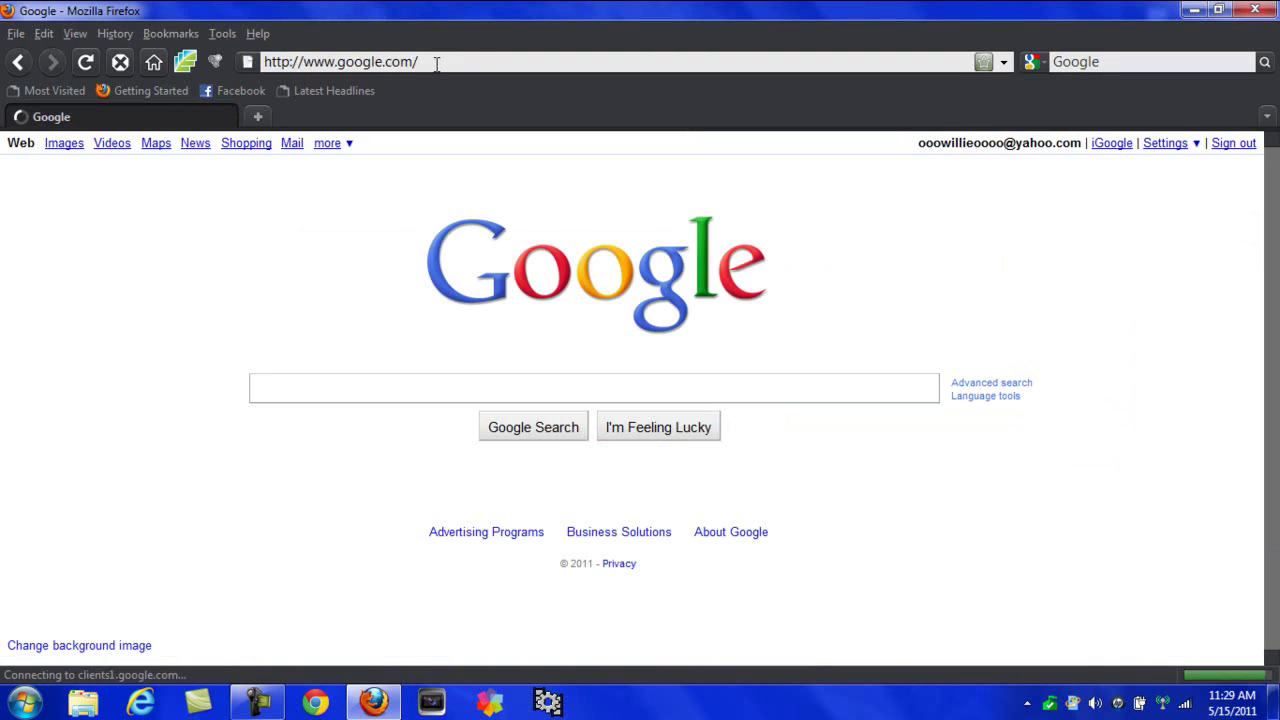
Search Google for 'virtual dub', fixing the typo, then close Firefox
type("virtual duv")
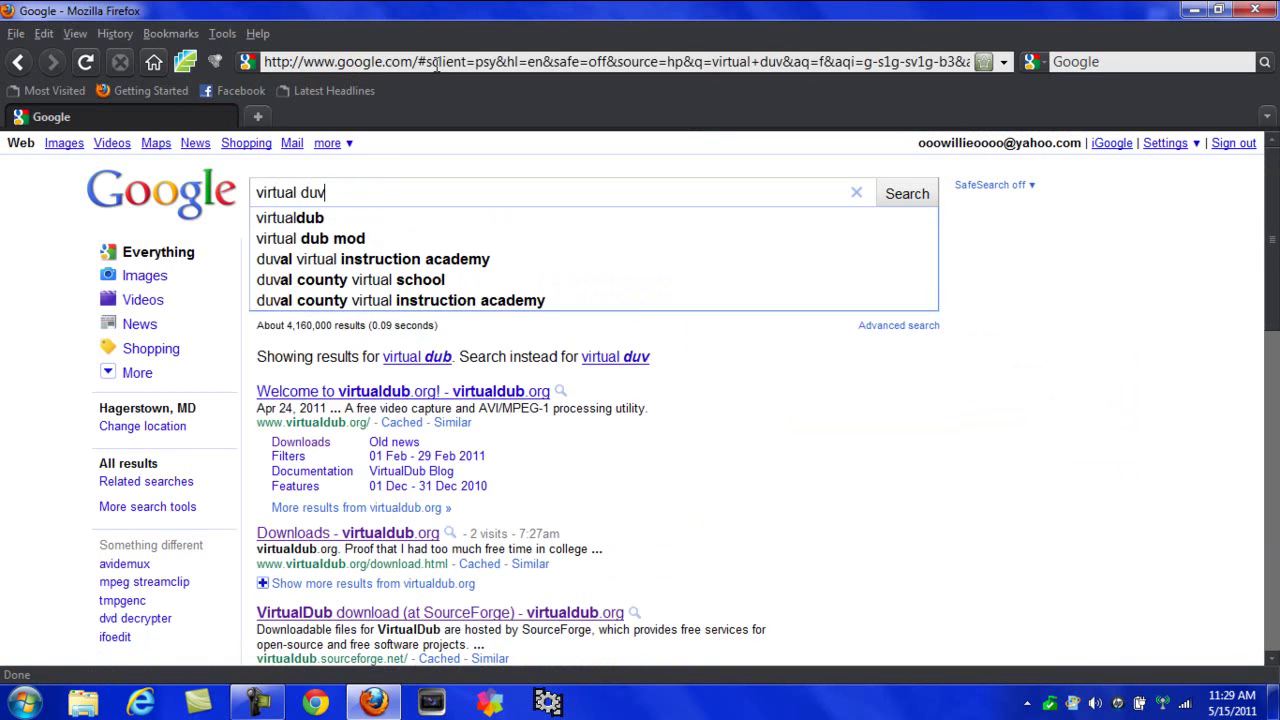
key("Return")
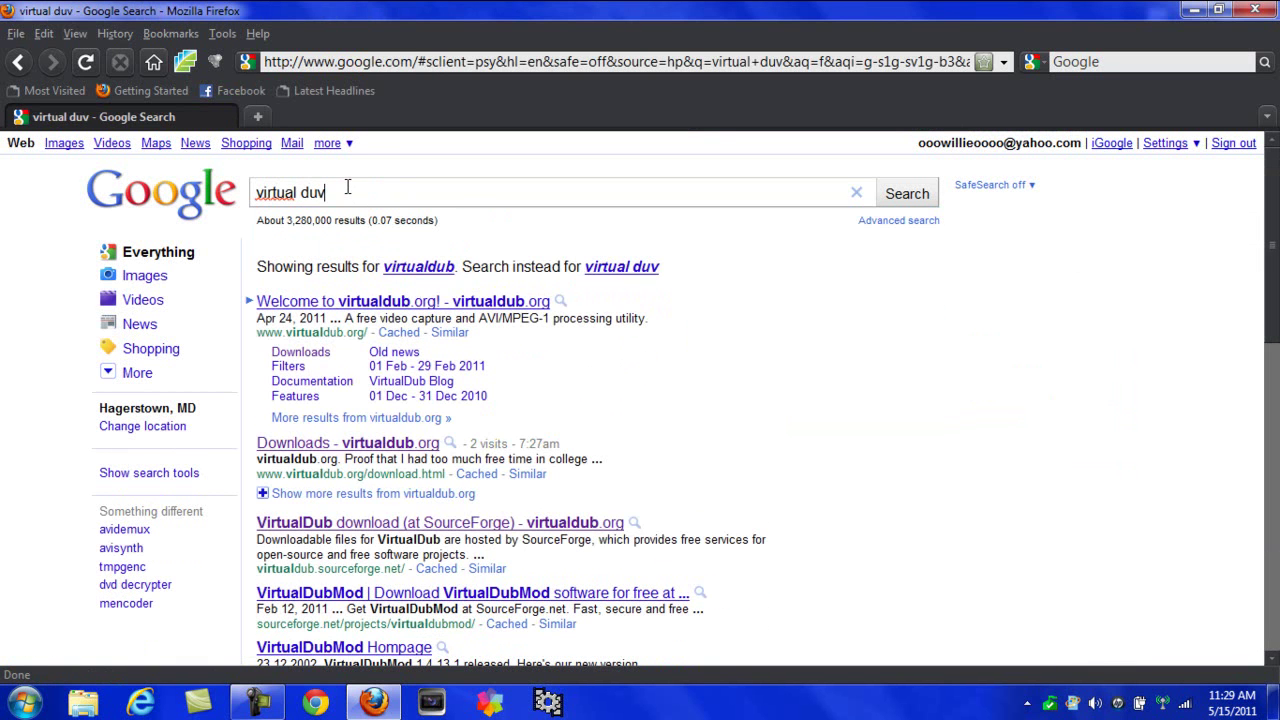
key("BackSpace")
type("b")
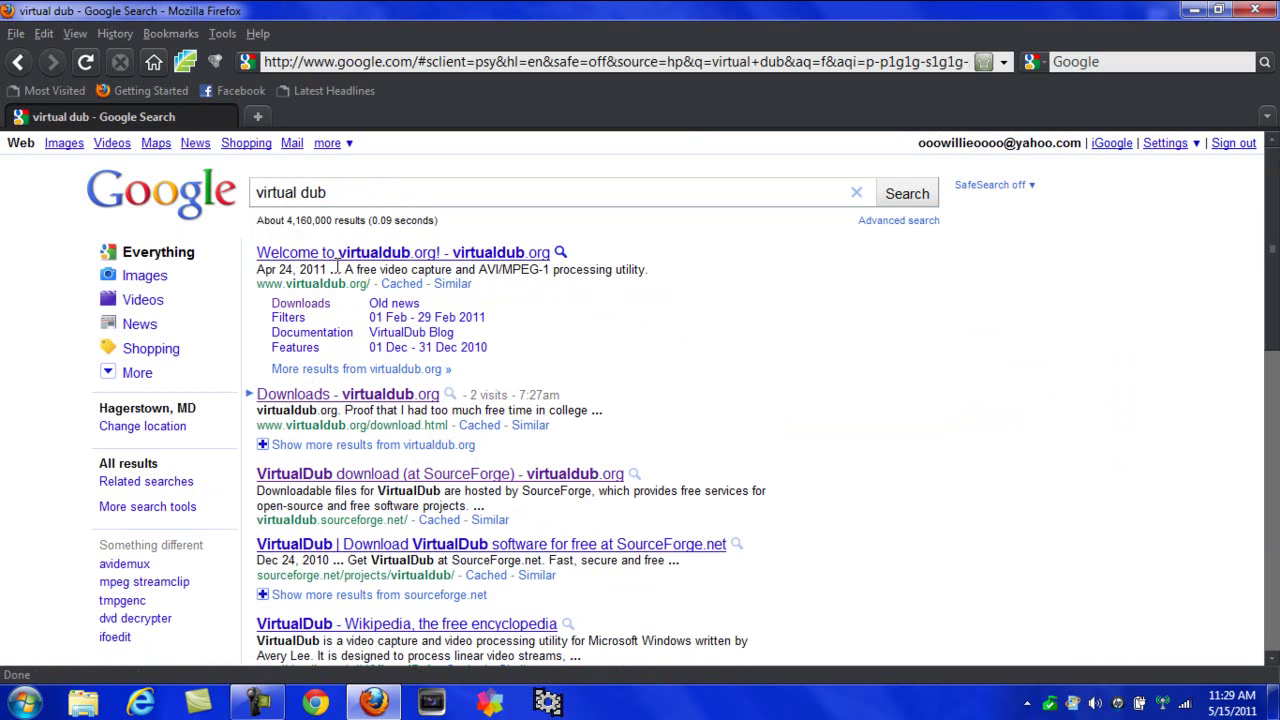
left_click(1255, 9)
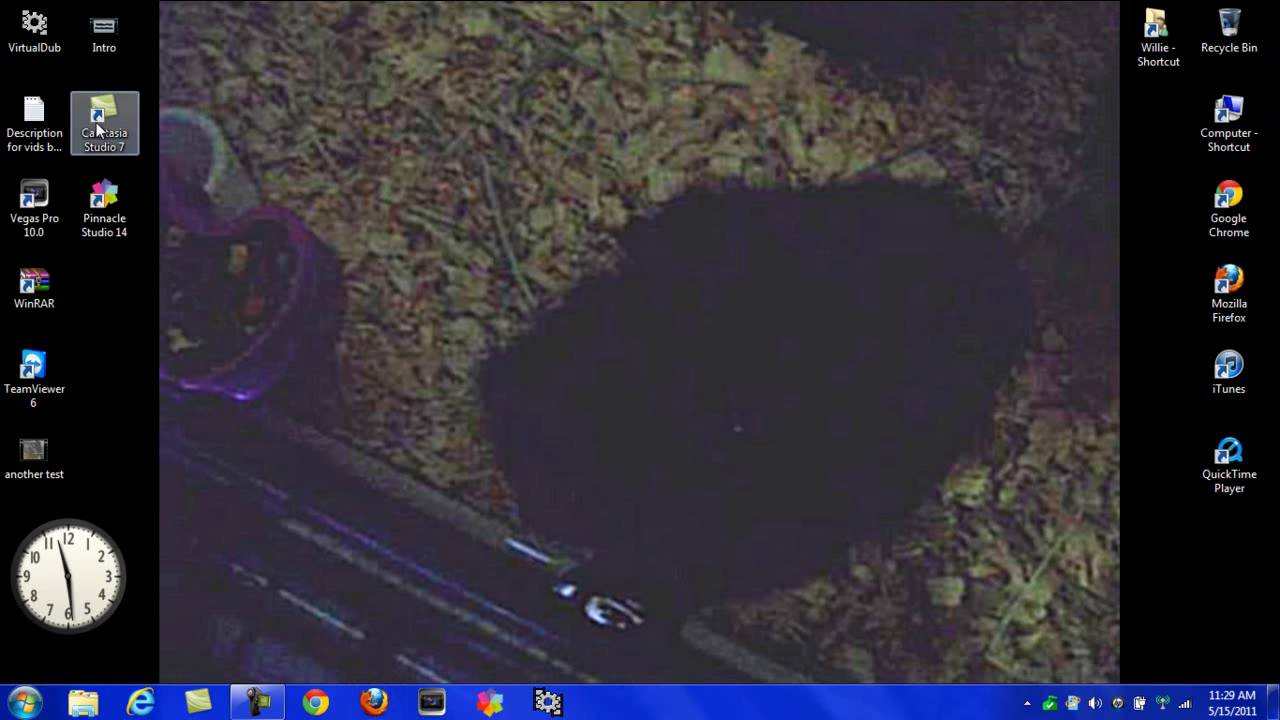
Launch VirtualDub from its desktop icon and look through the View and Video menus
double_click(31, 42)
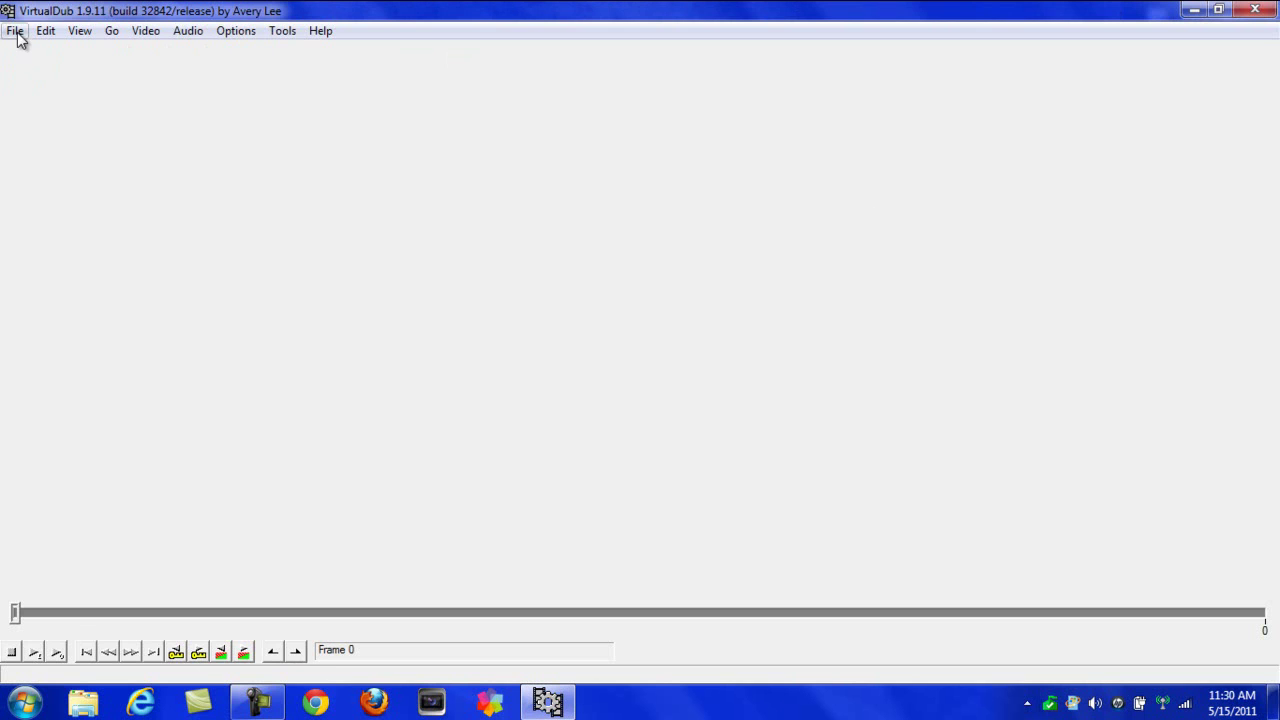
left_click(79, 30)
left_click(735, 10)
Enter VirtualDub's capture mode, browse its menus, then exit back to editing
left_click(15, 32)
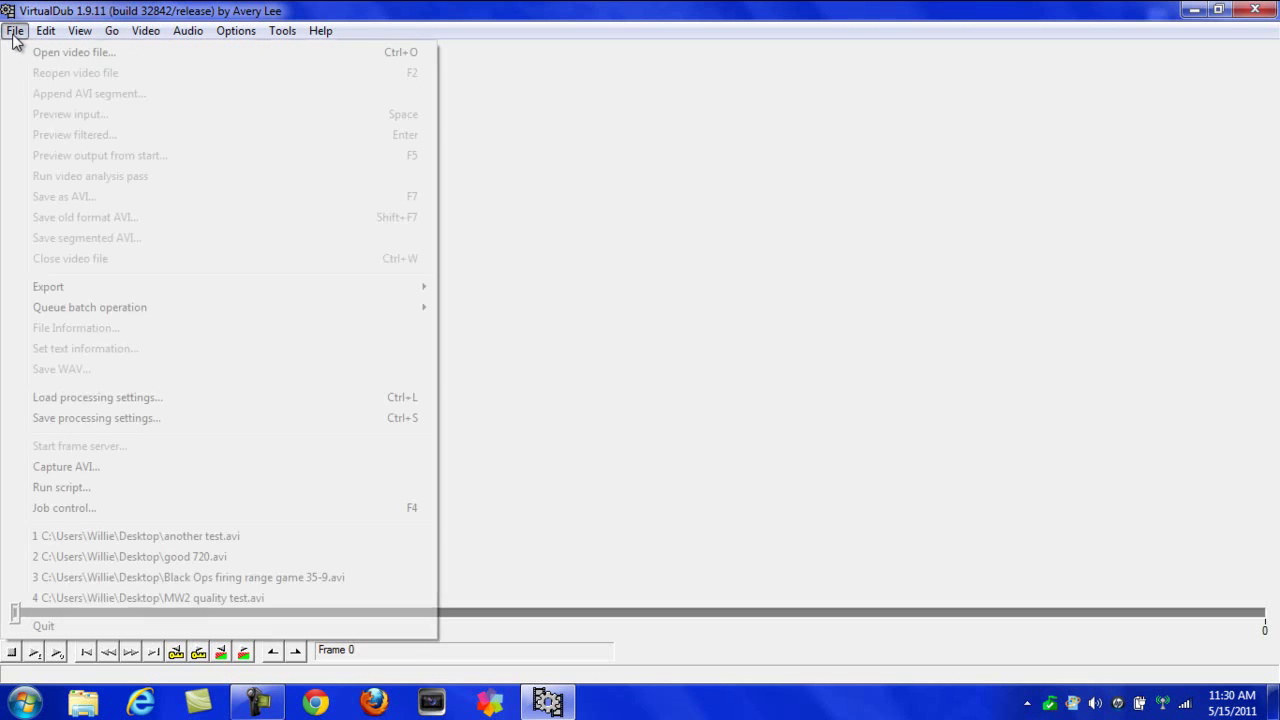
left_click(66, 467)
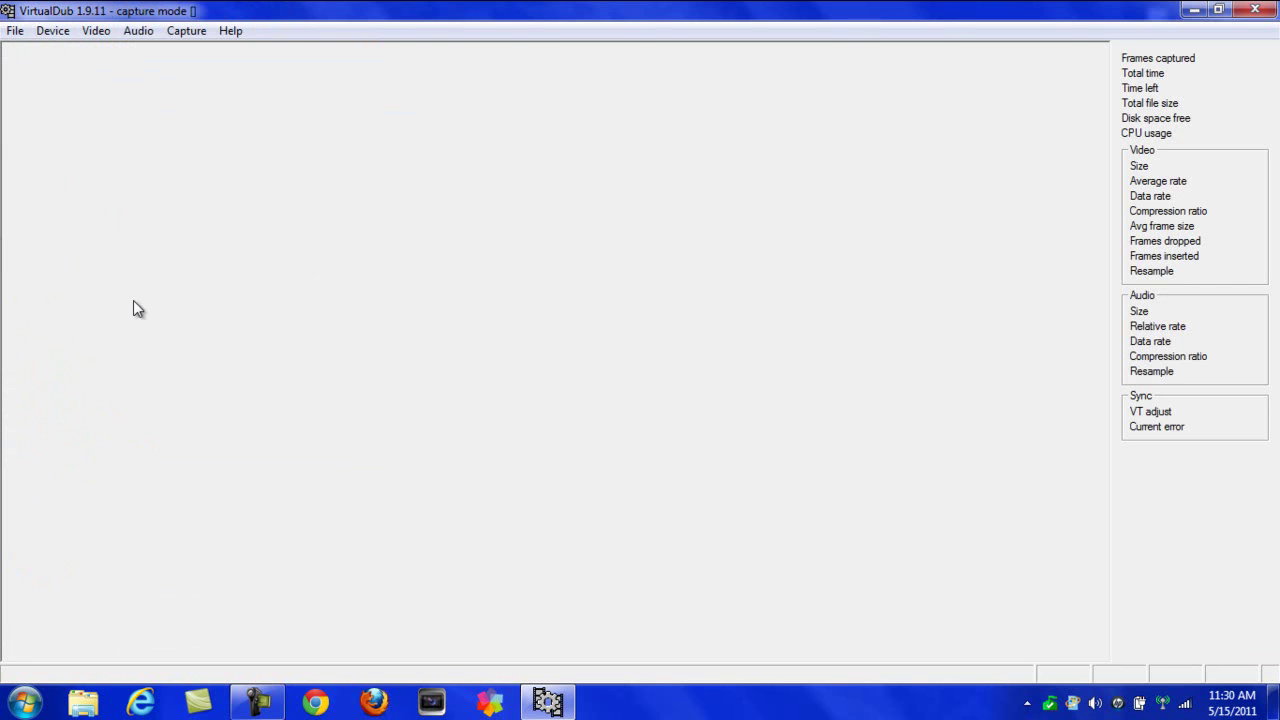
left_click(14, 31)
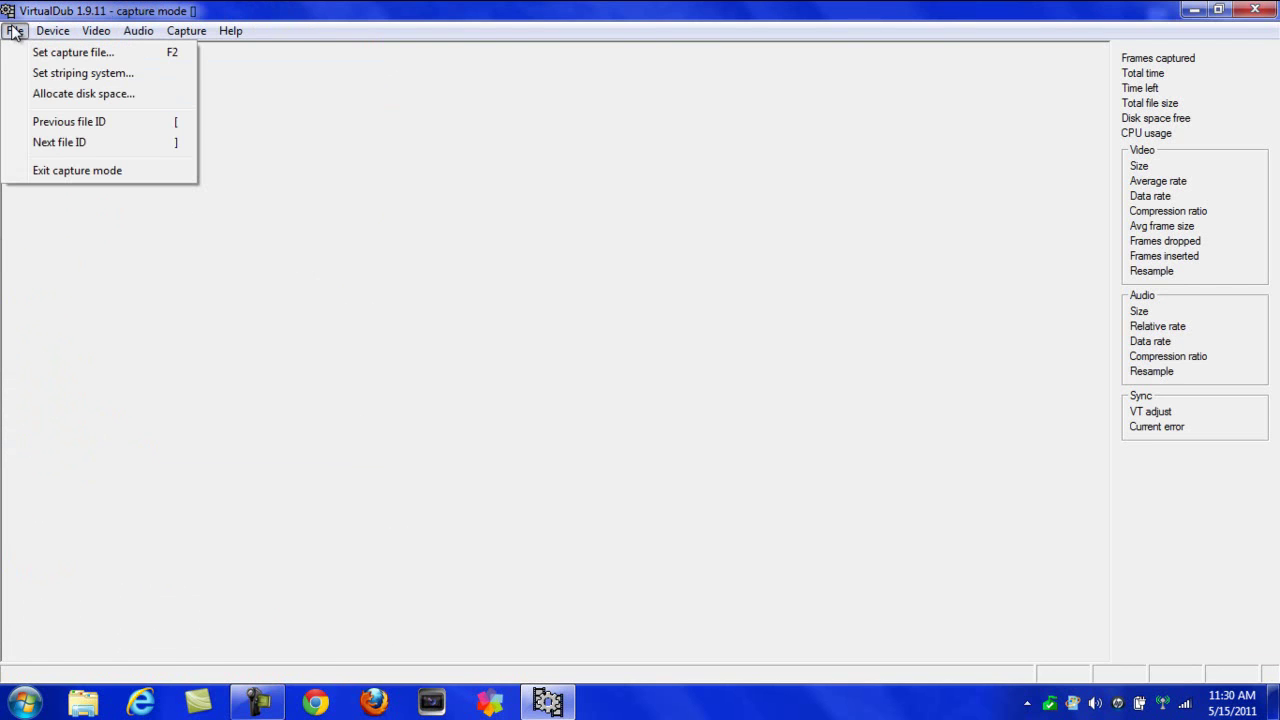
mouse_move(88, 34)
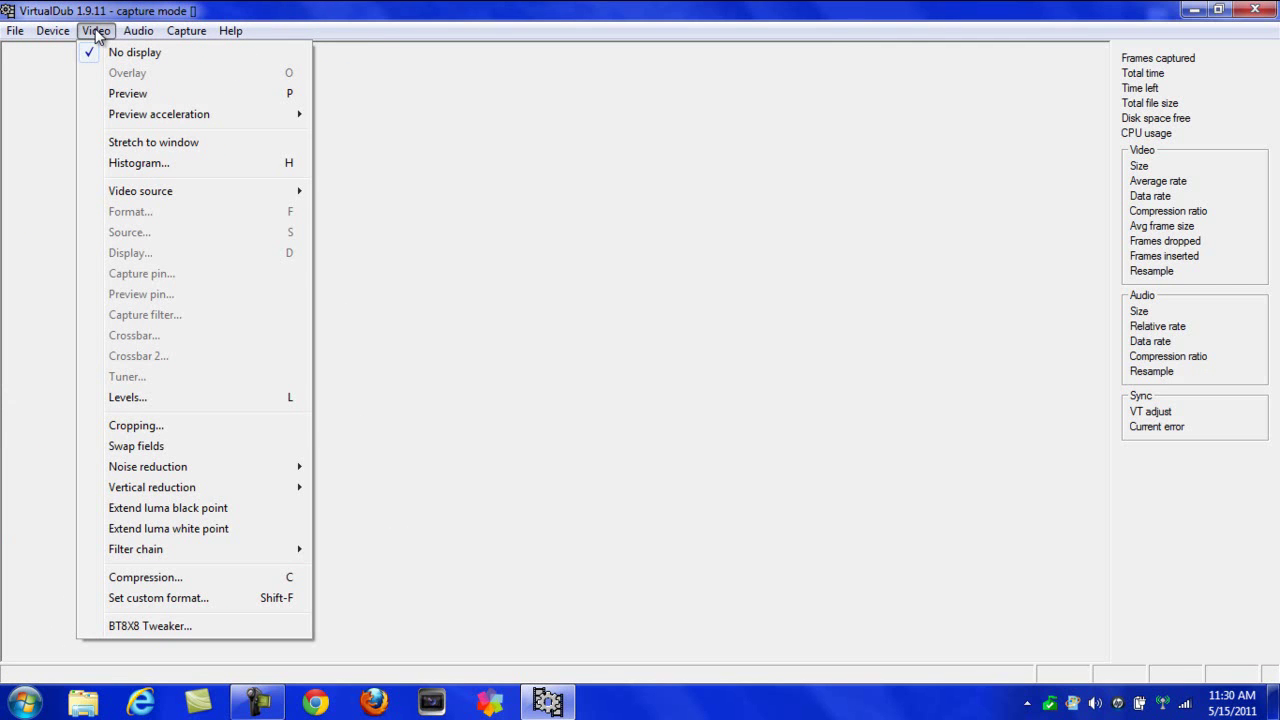
mouse_move(157, 200)
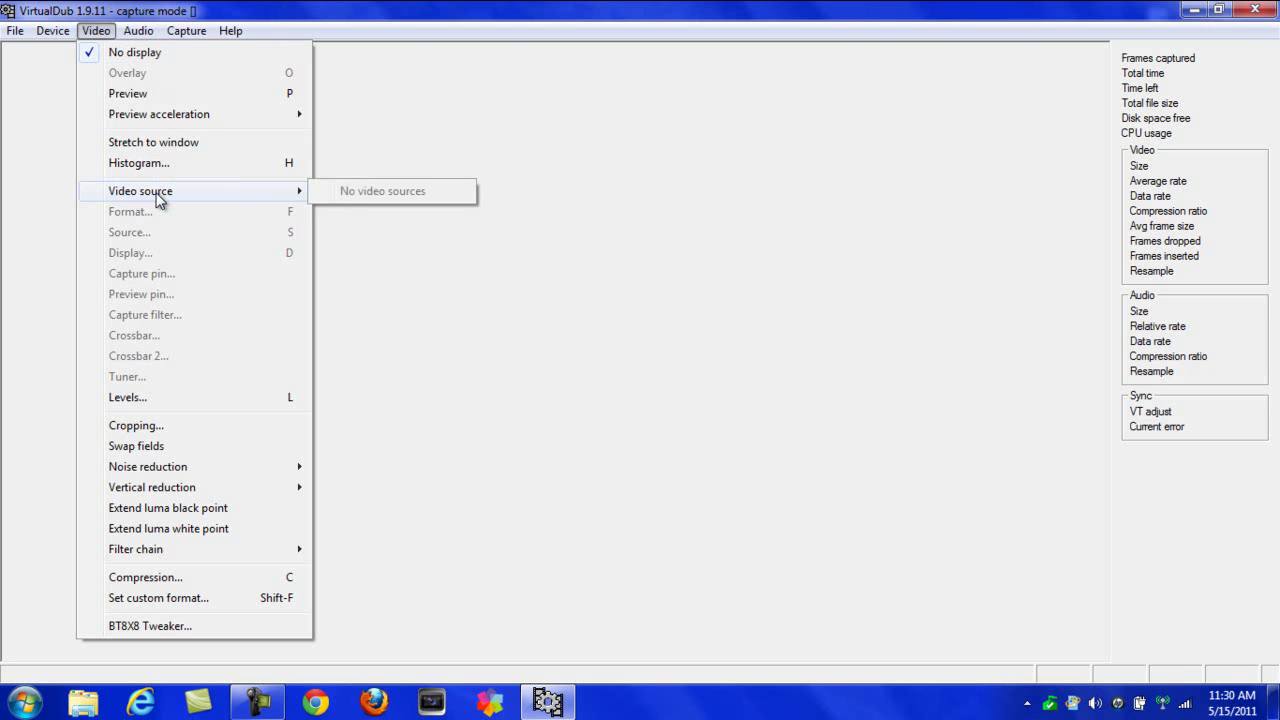
left_click(103, 37)
left_click(103, 37)
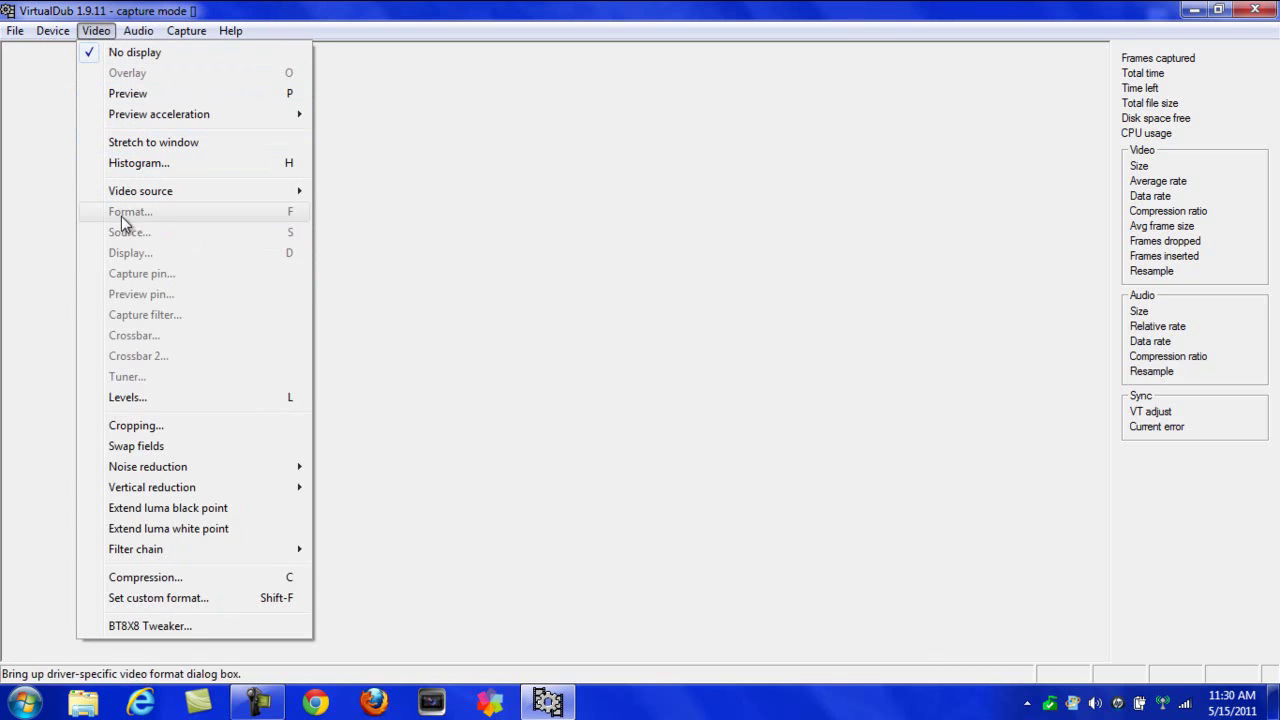
mouse_move(122, 187)
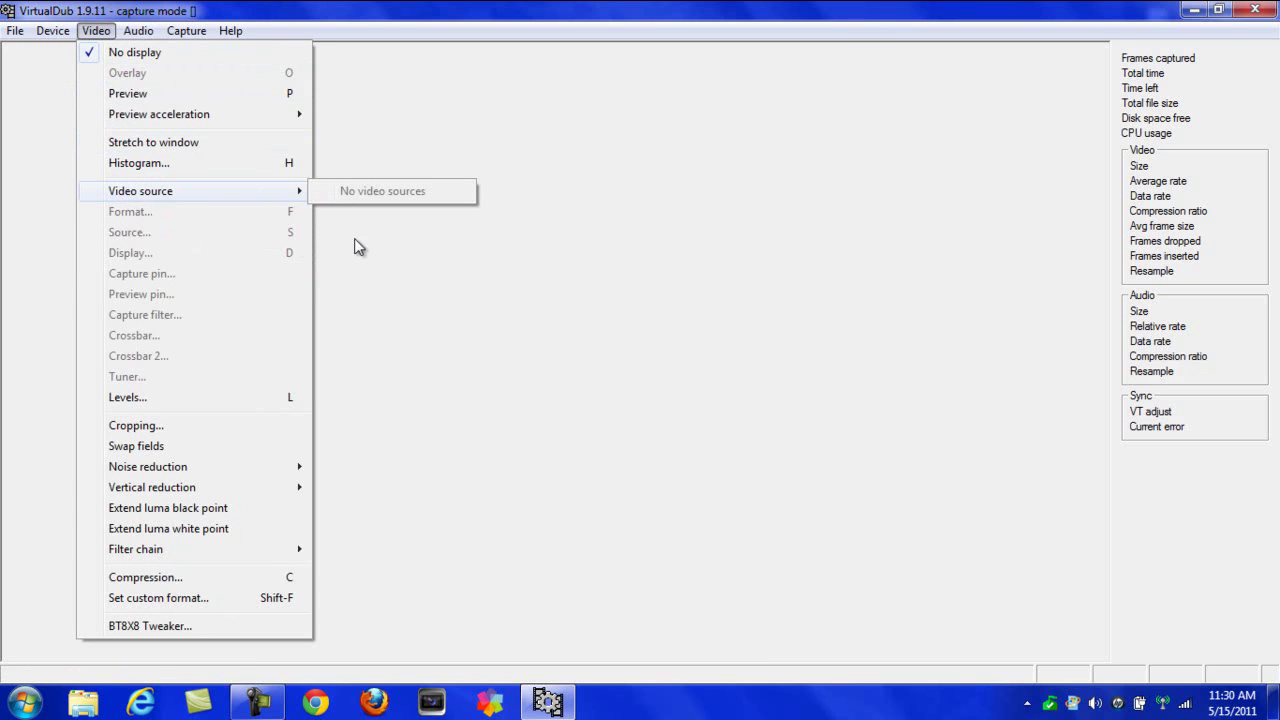
mouse_move(130, 38)
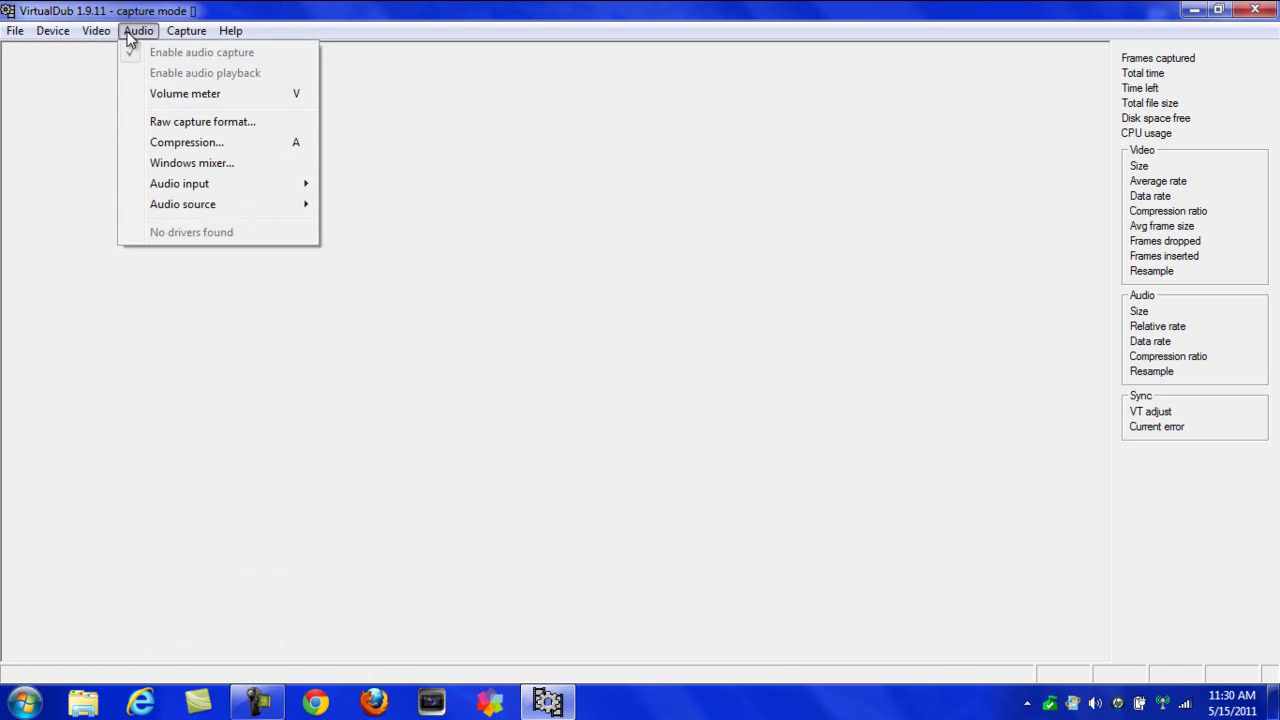
mouse_move(26, 42)
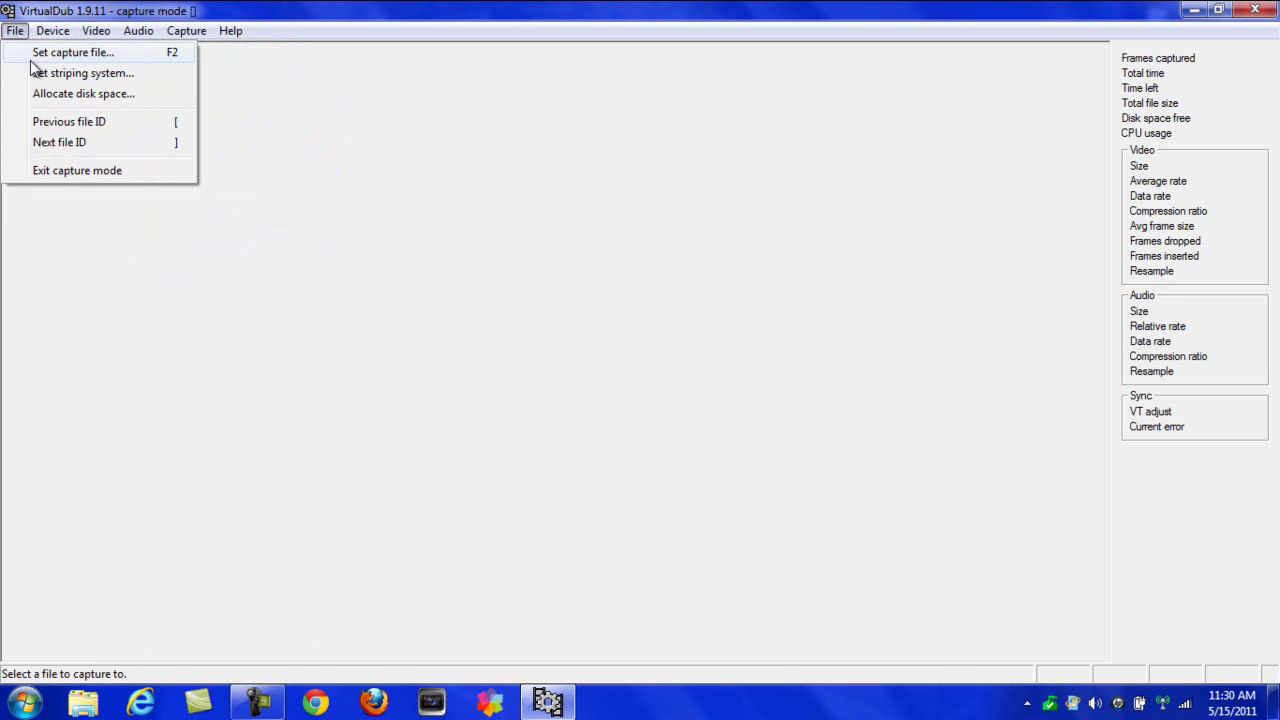
left_click(41, 173)
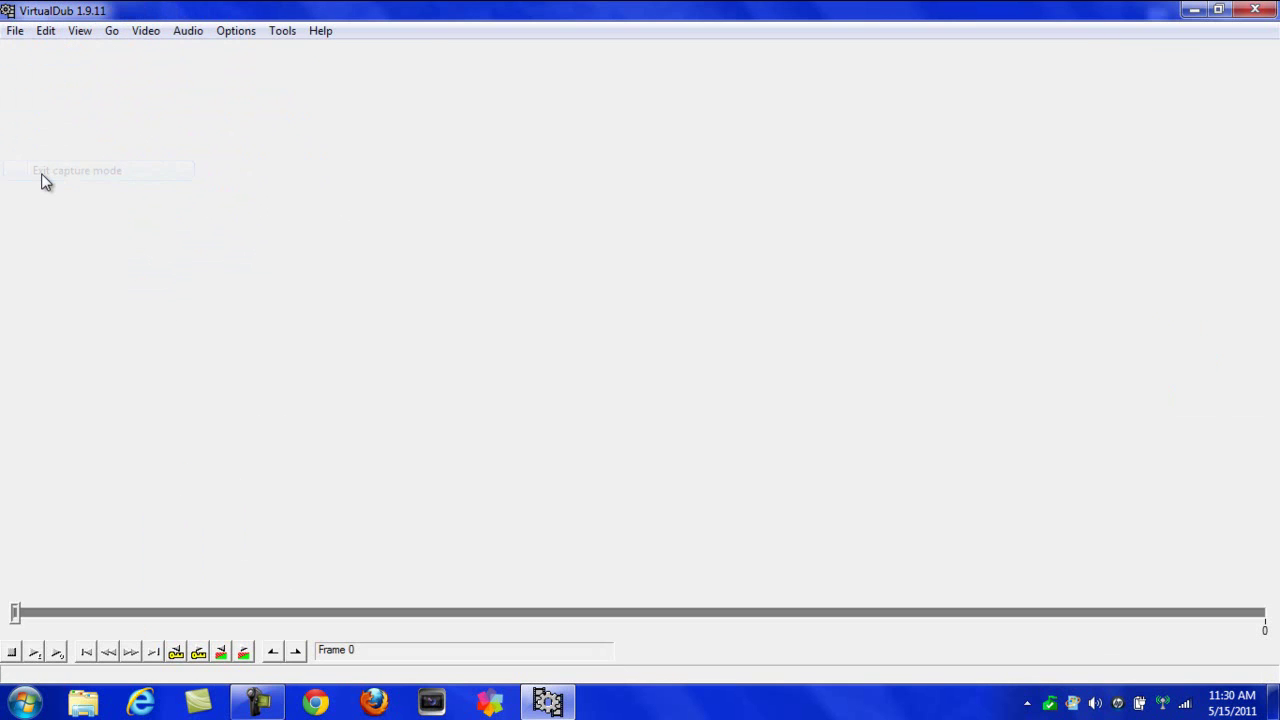
Enter capture mode once more and exit it again
left_click(13, 33)
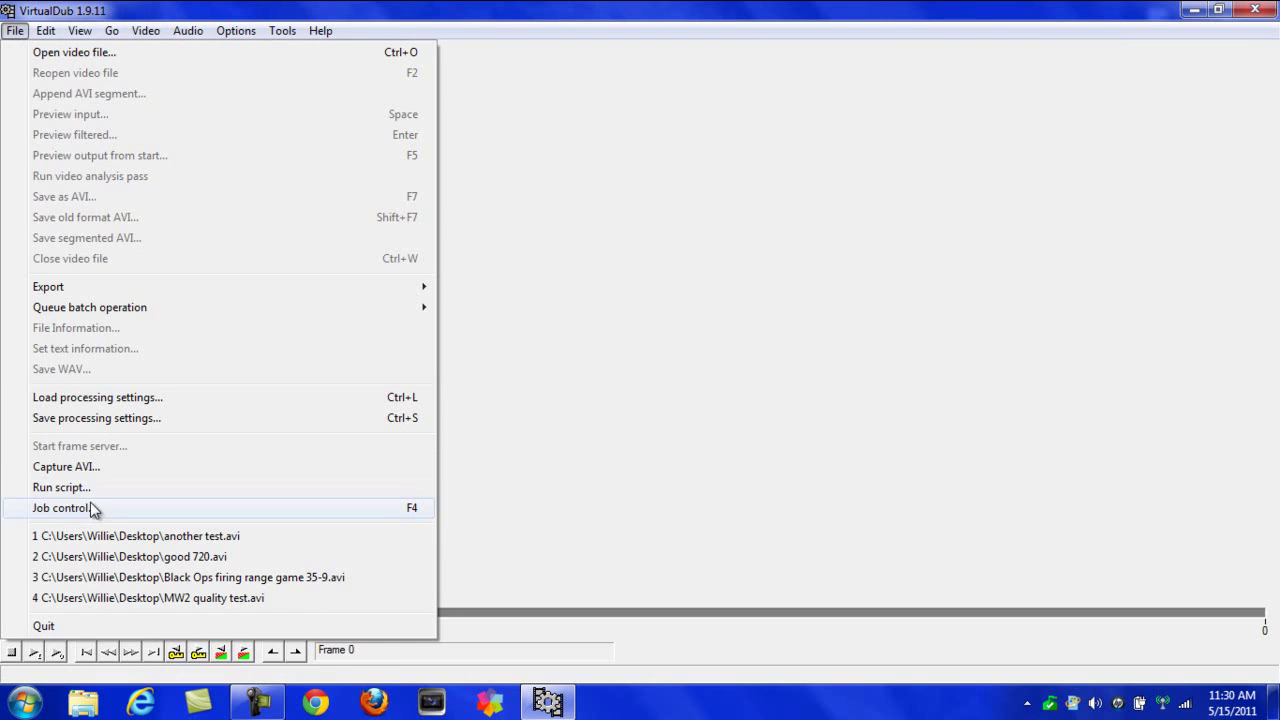
left_click(22, 466)
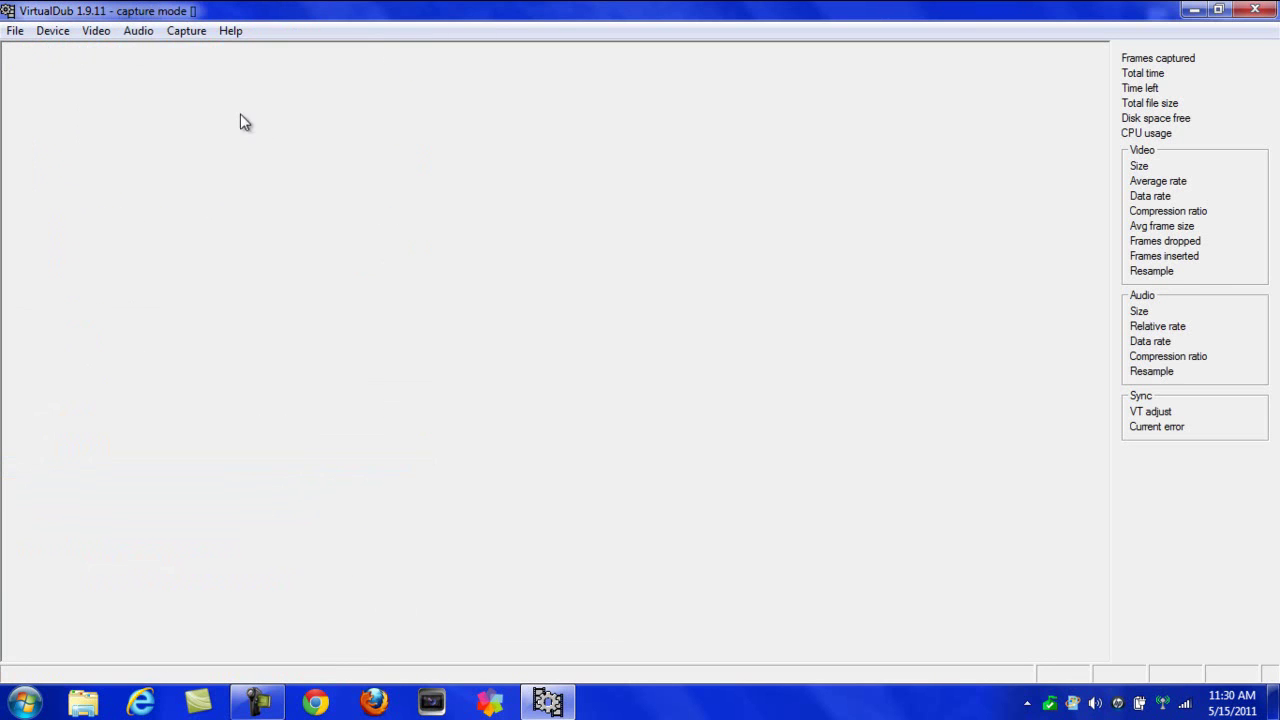
left_click(12, 31)
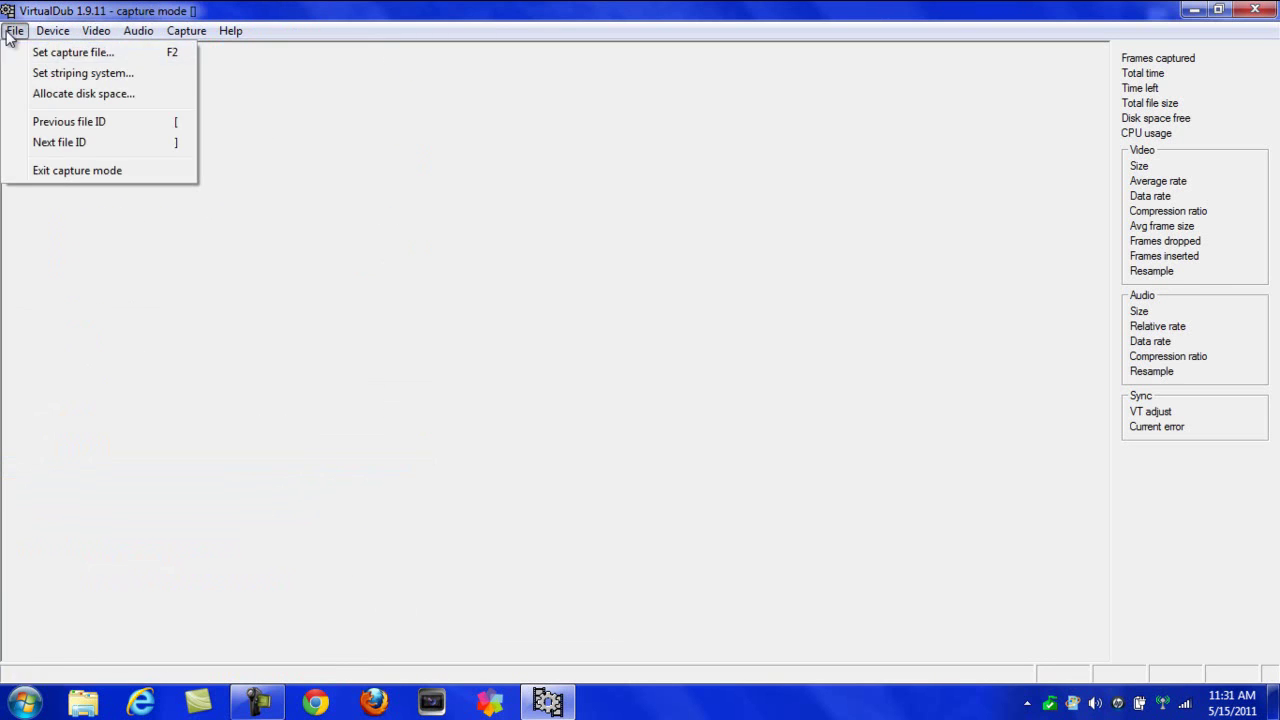
left_click(48, 174)
Open the video file 'another test.avi'
left_click(20, 31)
left_click(60, 52)
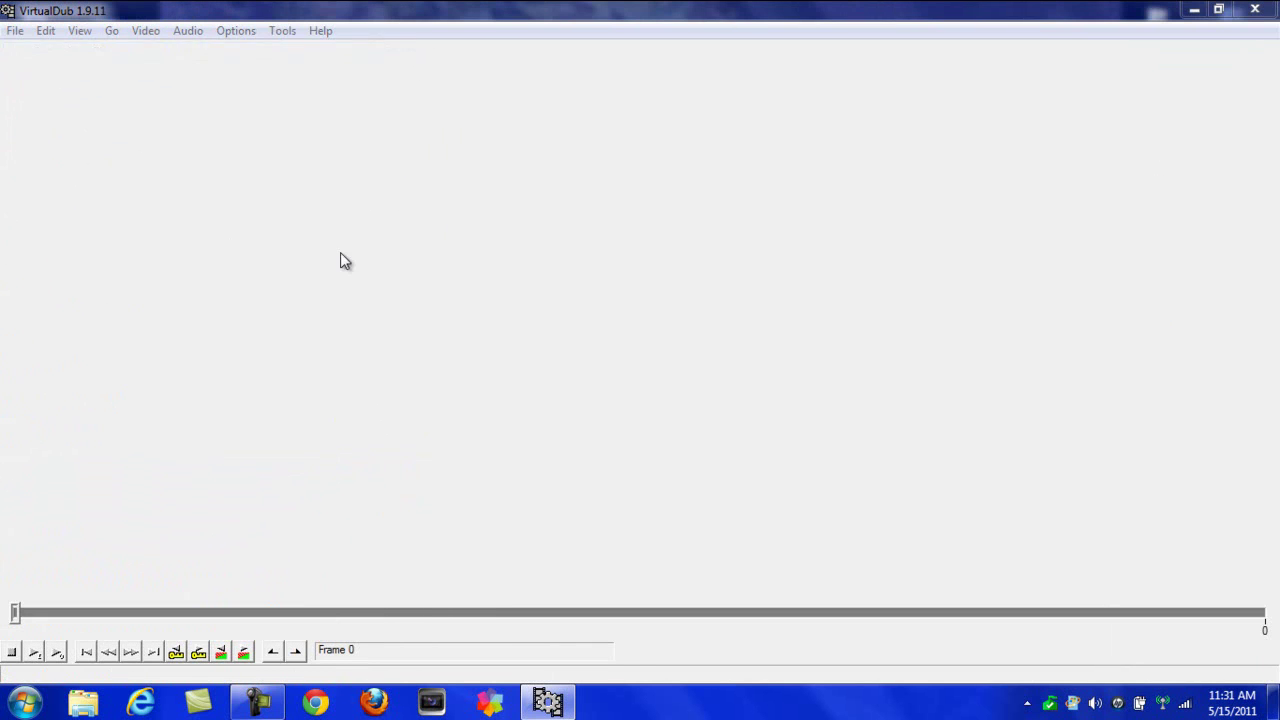
left_click(395, 225)
left_click(474, 392)
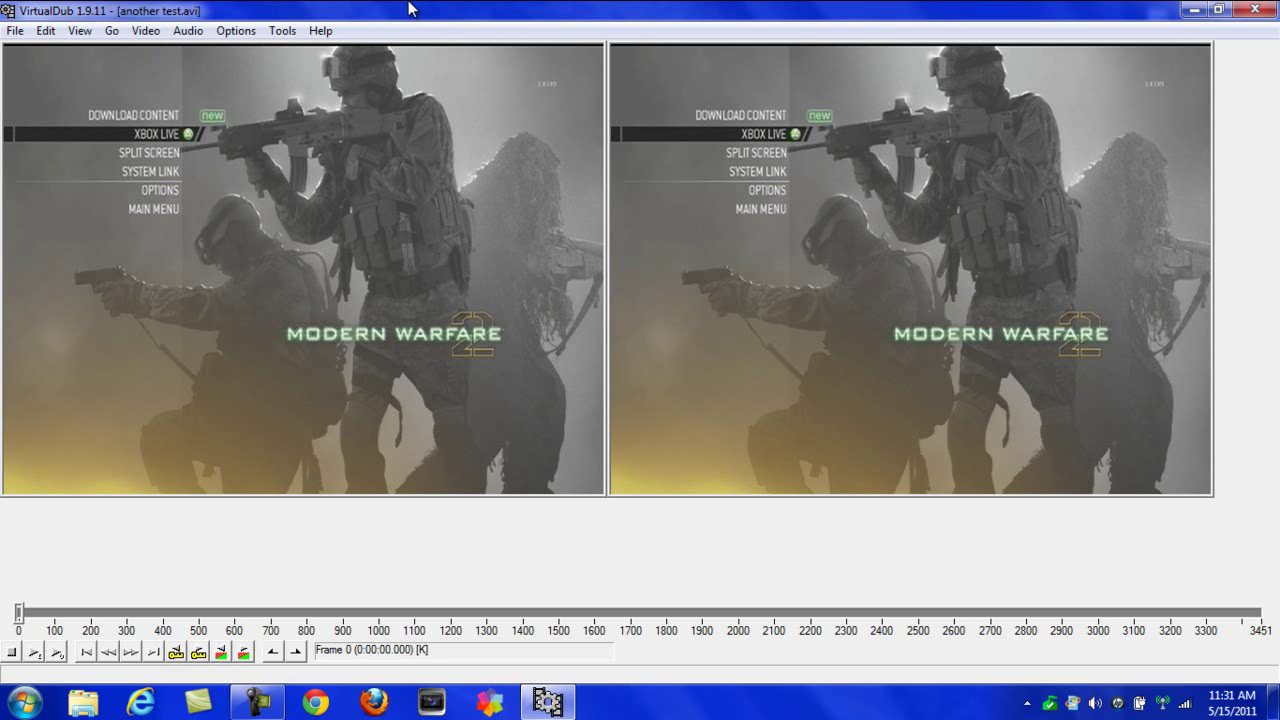
In Audio Interleaving, try delay values 5000, -1000 and 1, leaving the delay field blank
left_click(184, 33)
left_click(204, 52)
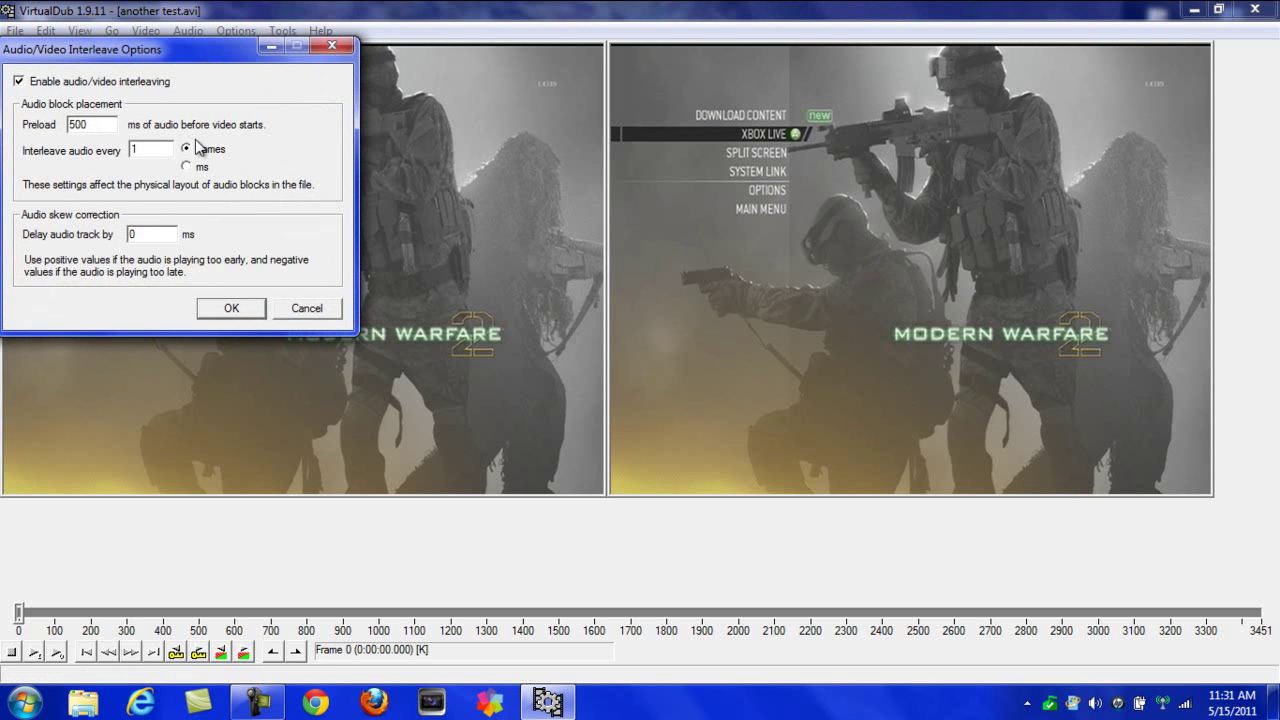
double_click(142, 235)
key("BackSpace")
type("5000")
key("BackSpace")
key("BackSpace")
key("BackSpace")
key("BackSpace")
type("-1000")
key("BackSpace")
key("BackSpace")
key("BackSpace")
key("BackSpace")
key("BackSpace")
type("1")
key("BackSpace")
Accept the interleave options and bring up the video filter chain
left_click(229, 312)
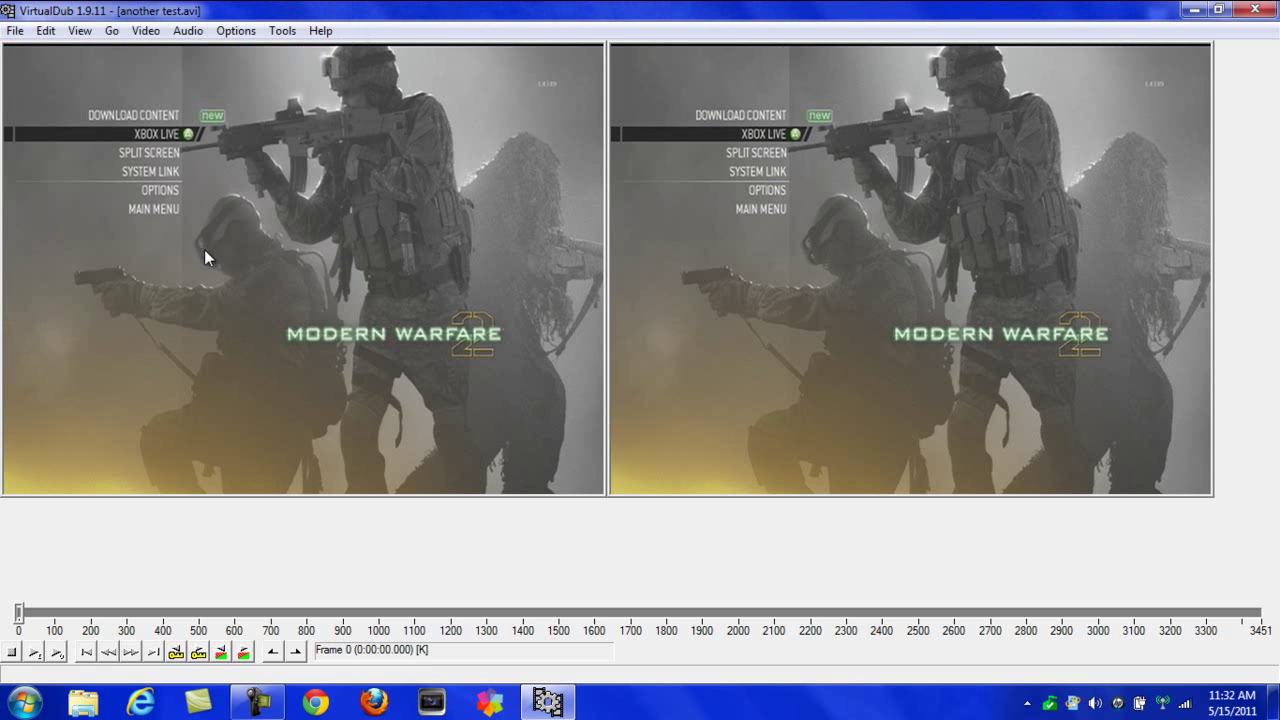
left_click(190, 31)
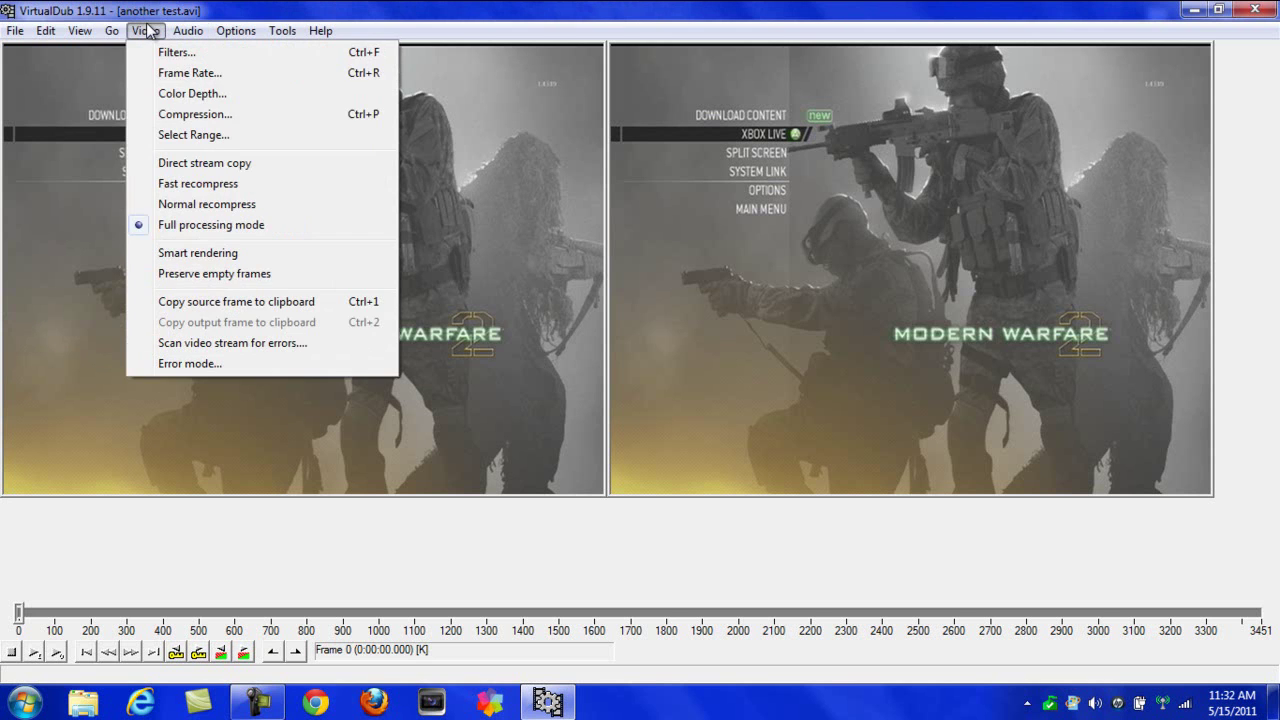
left_click(162, 52)
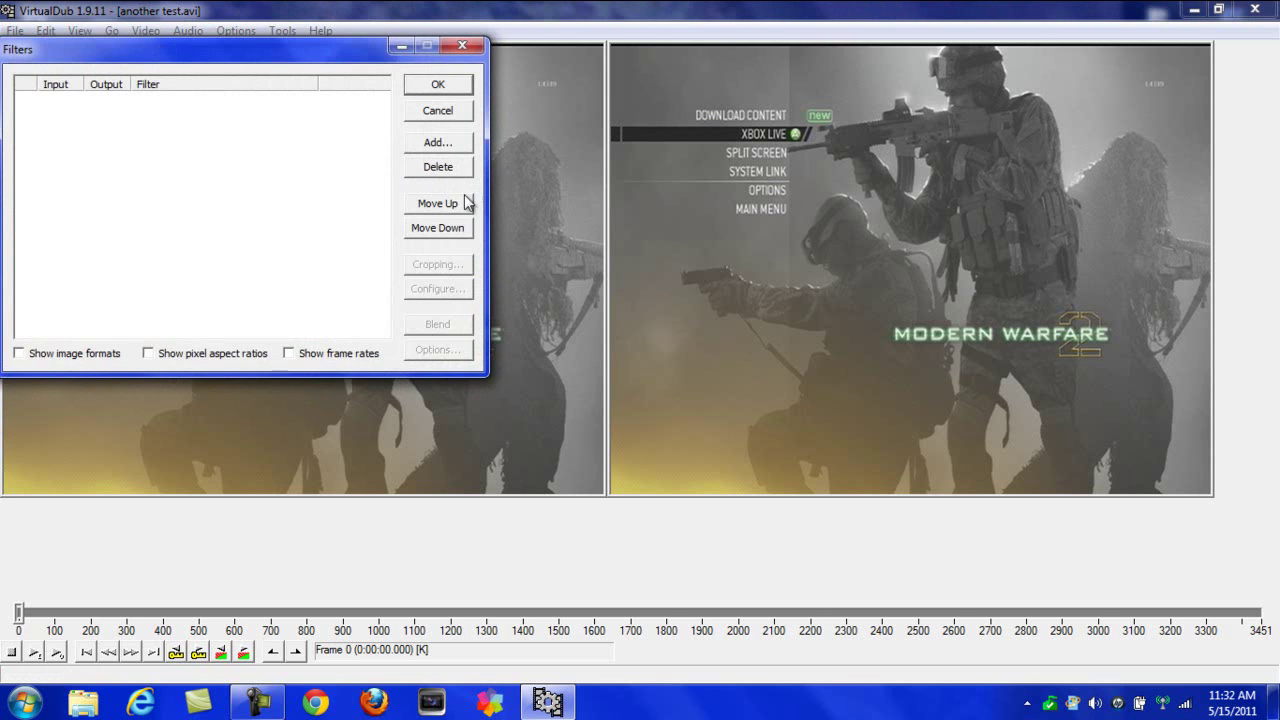
left_click_drag(184, 41, 535, 119)
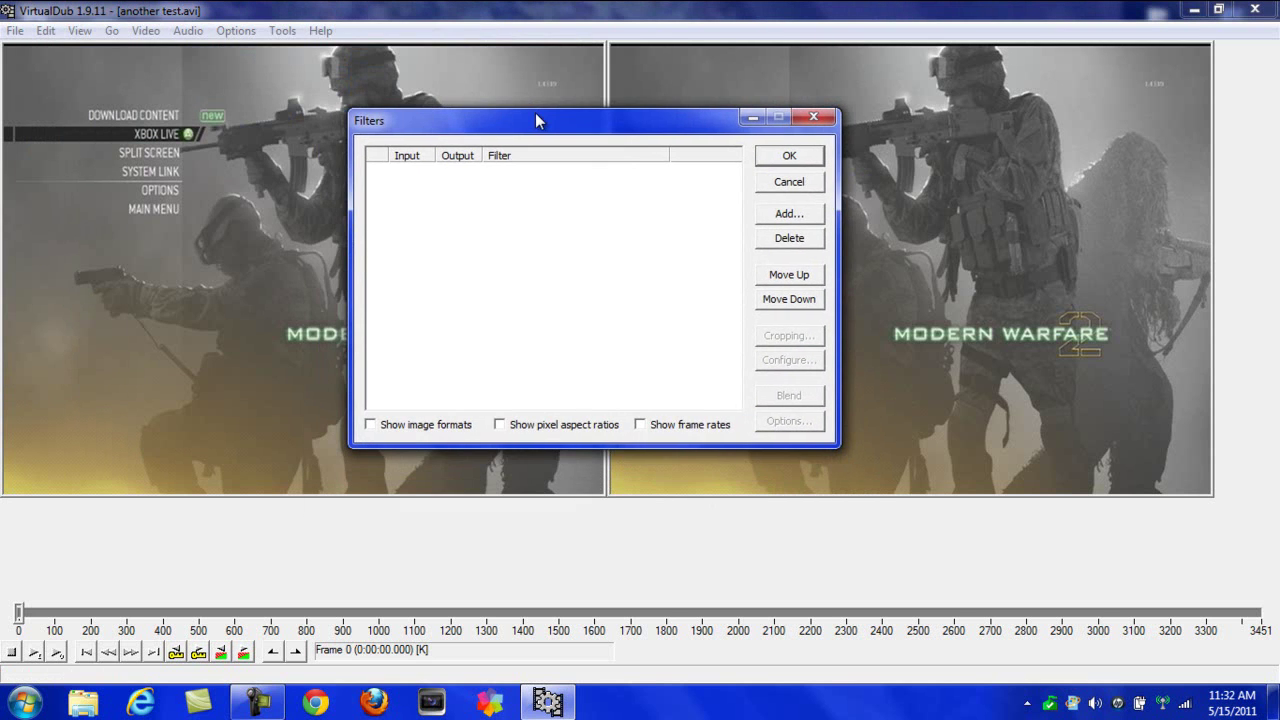
Add a Deinterlace filter using Blend fields and double frame rate, top field first
left_click(789, 216)
key("d")
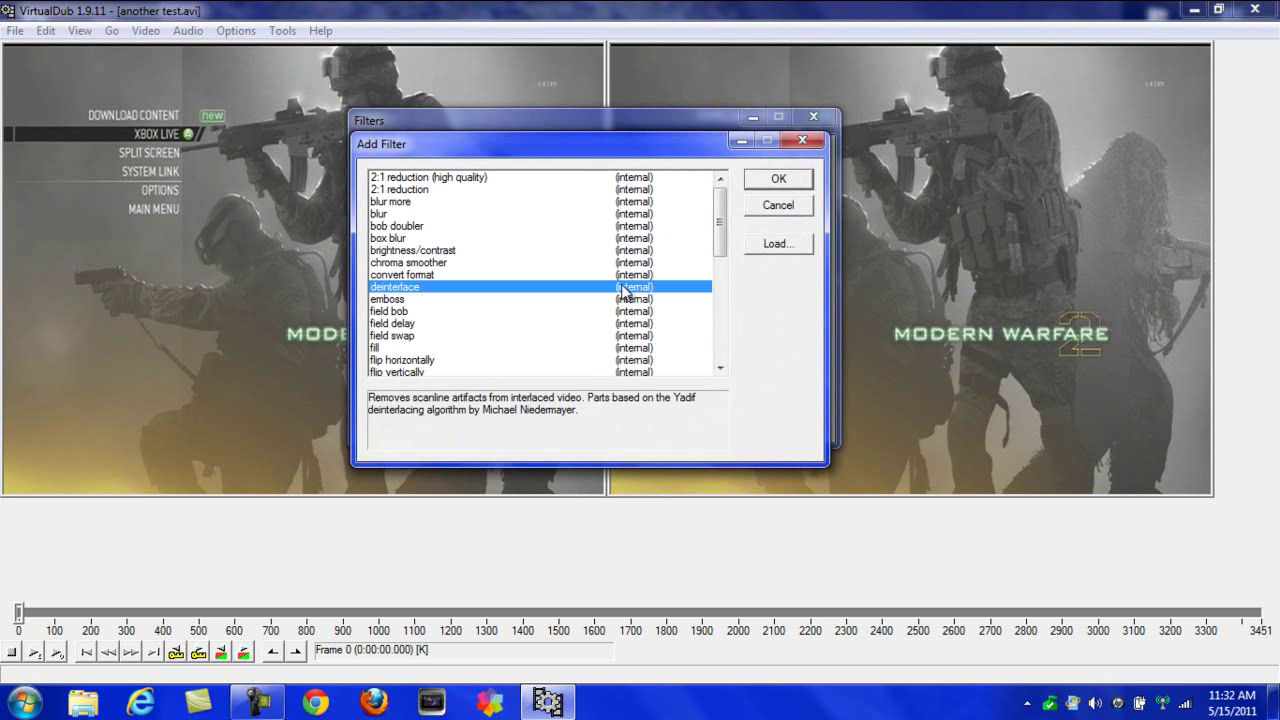
left_click(754, 181)
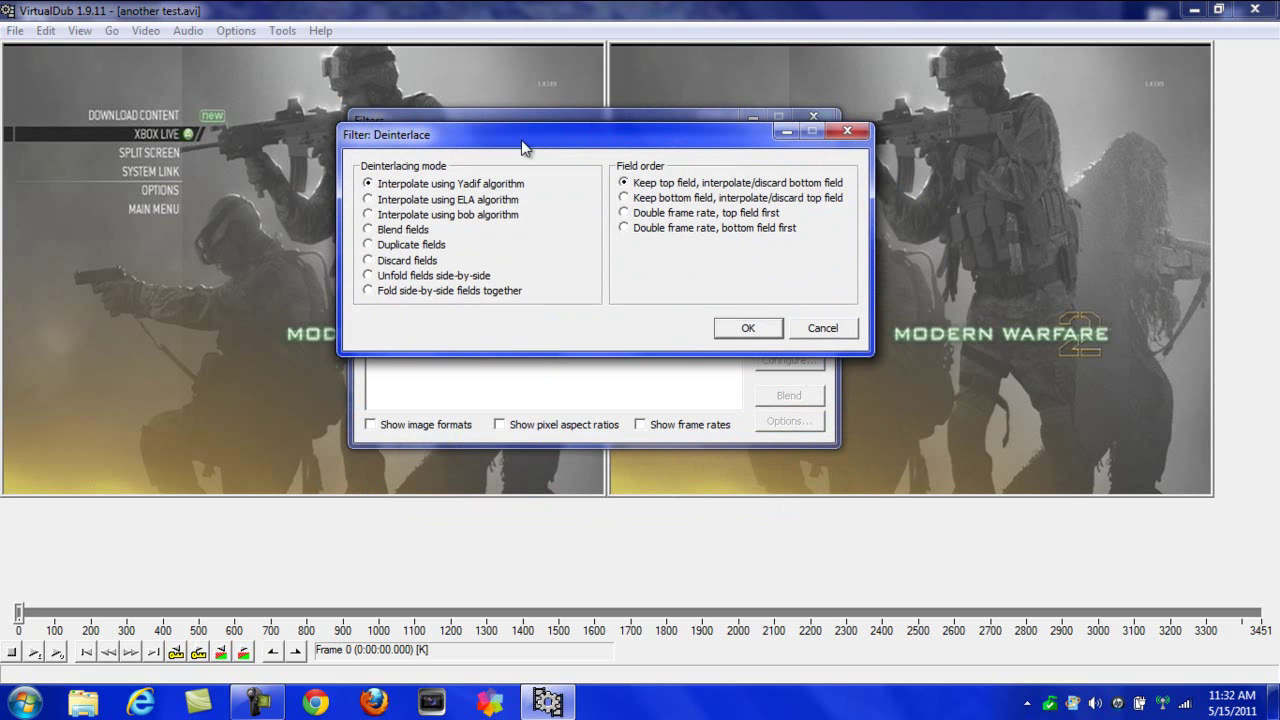
left_click_drag(539, 129, 539, 140)
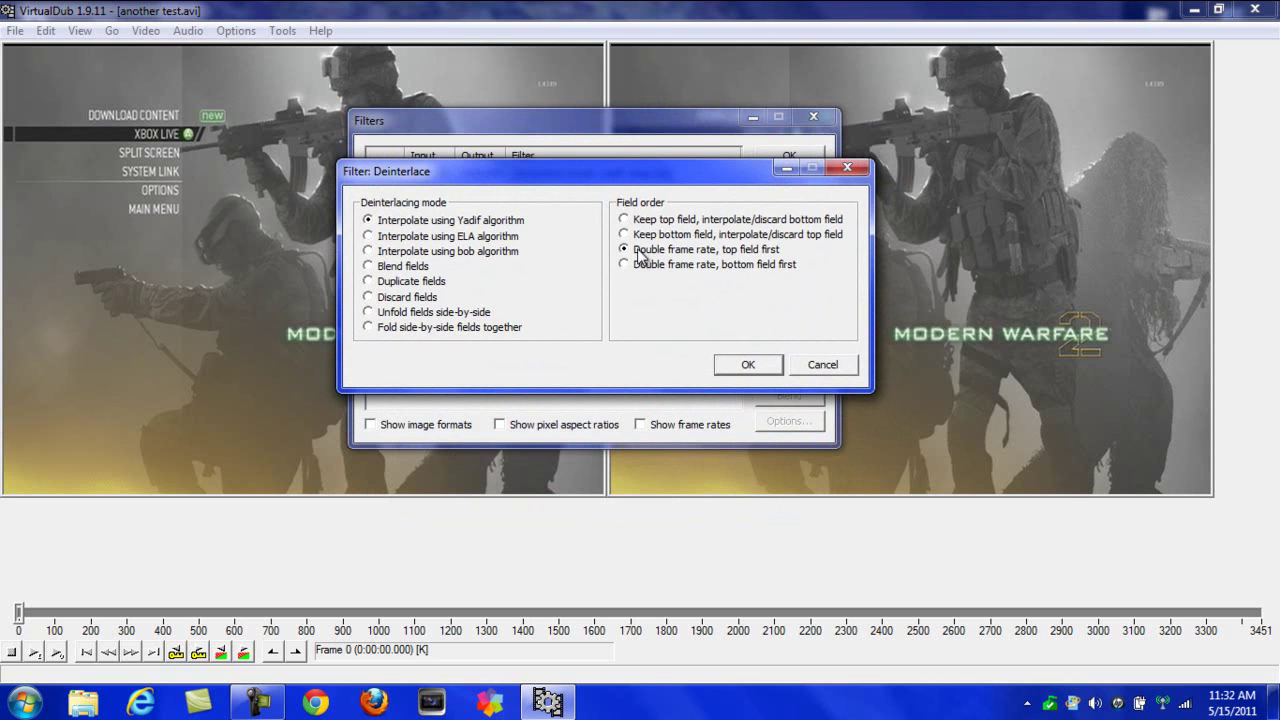
left_click(392, 266)
left_click(745, 368)
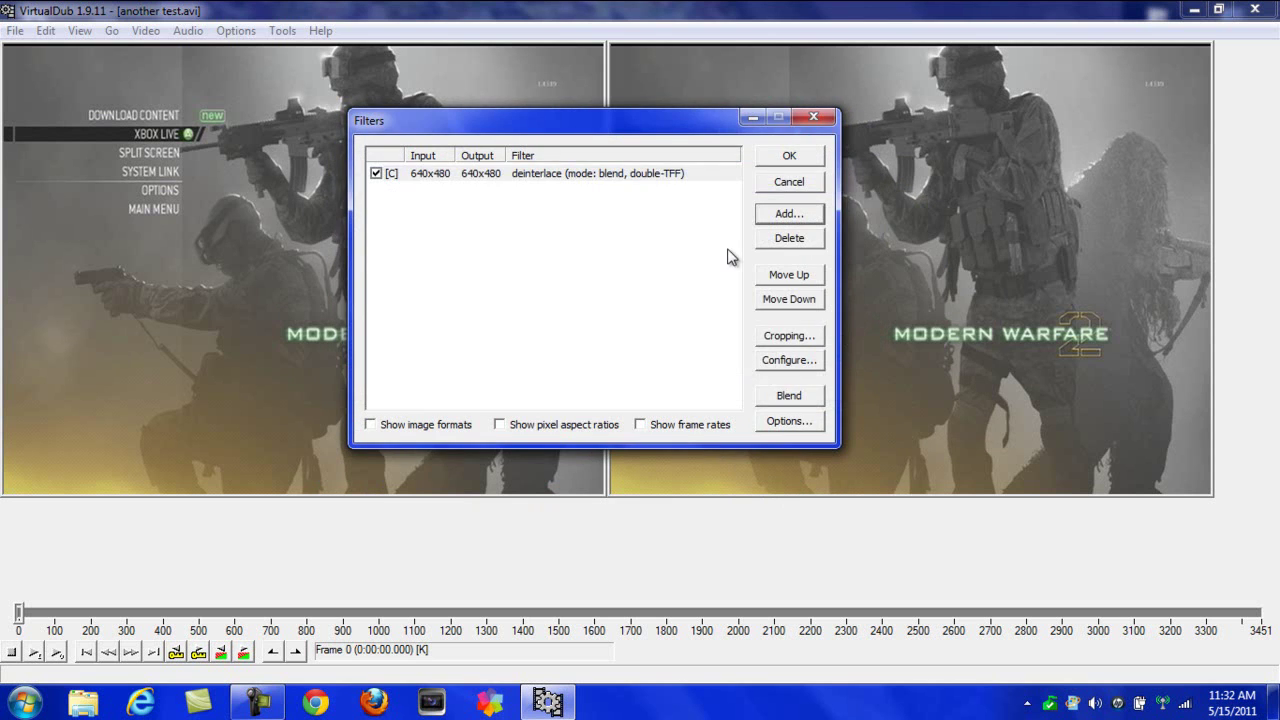
left_click(782, 157)
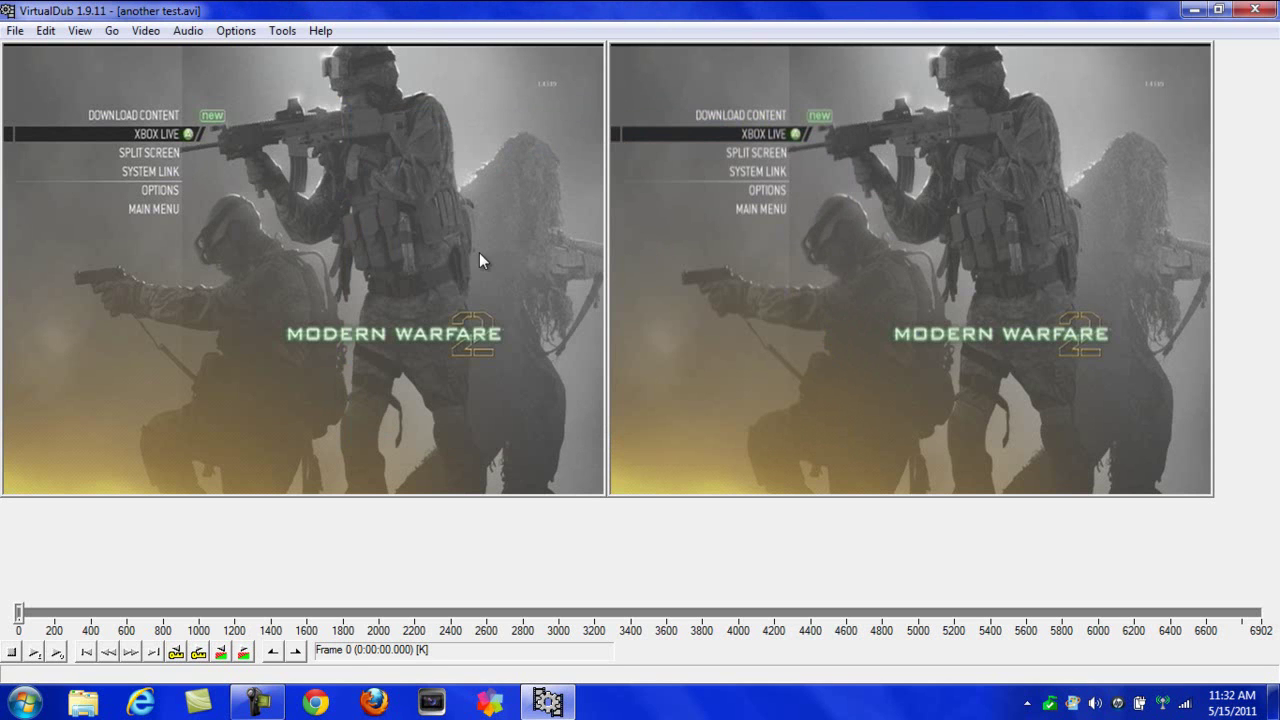
left_click(163, 32)
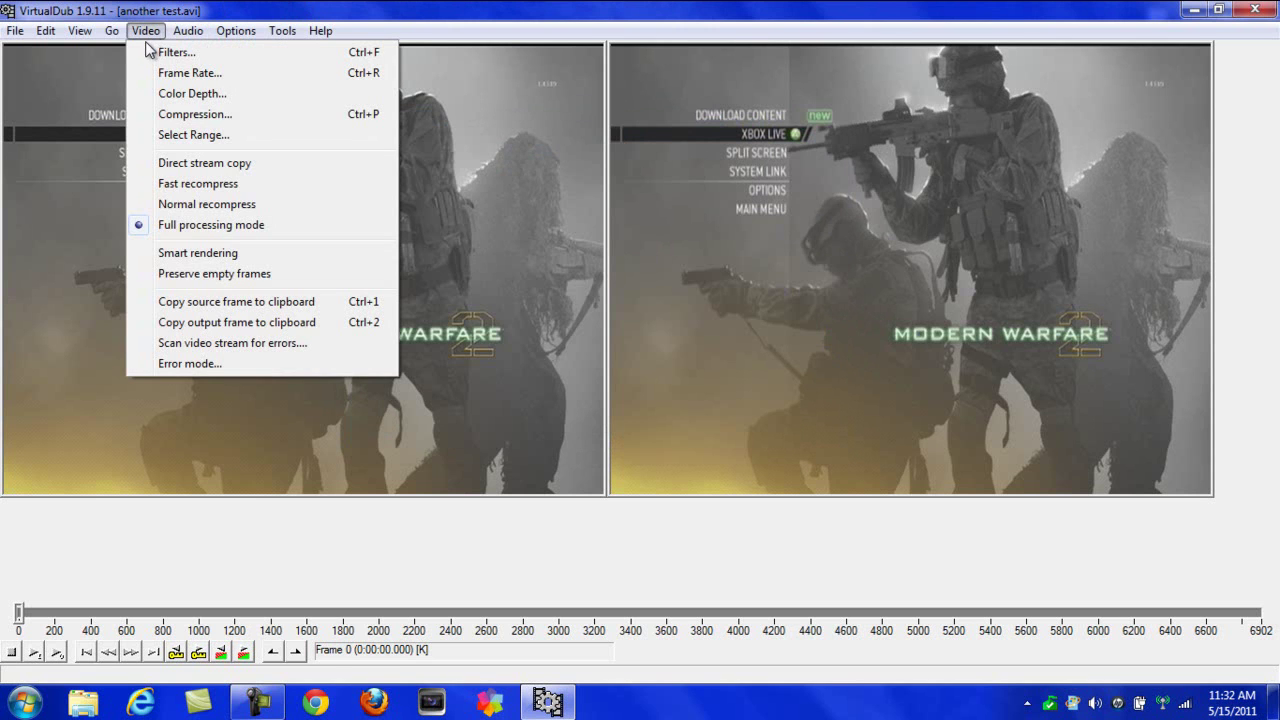
left_click(147, 52)
left_click(432, 141)
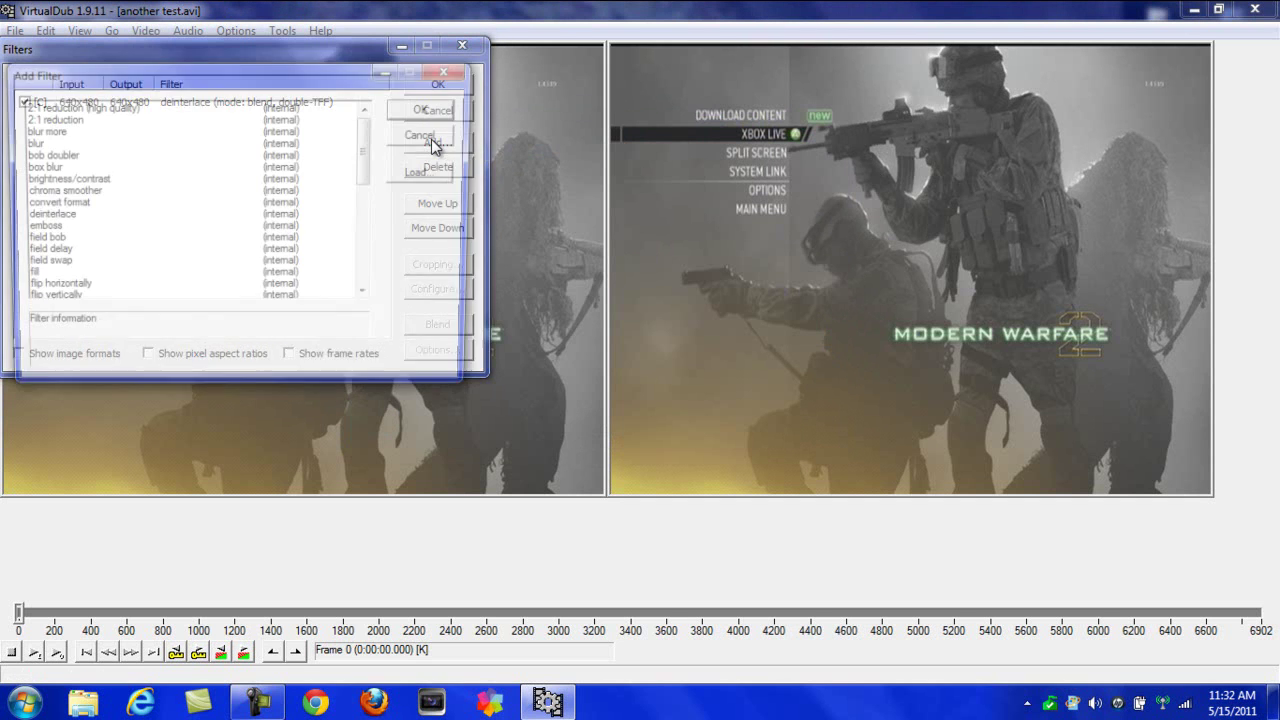
key("r")
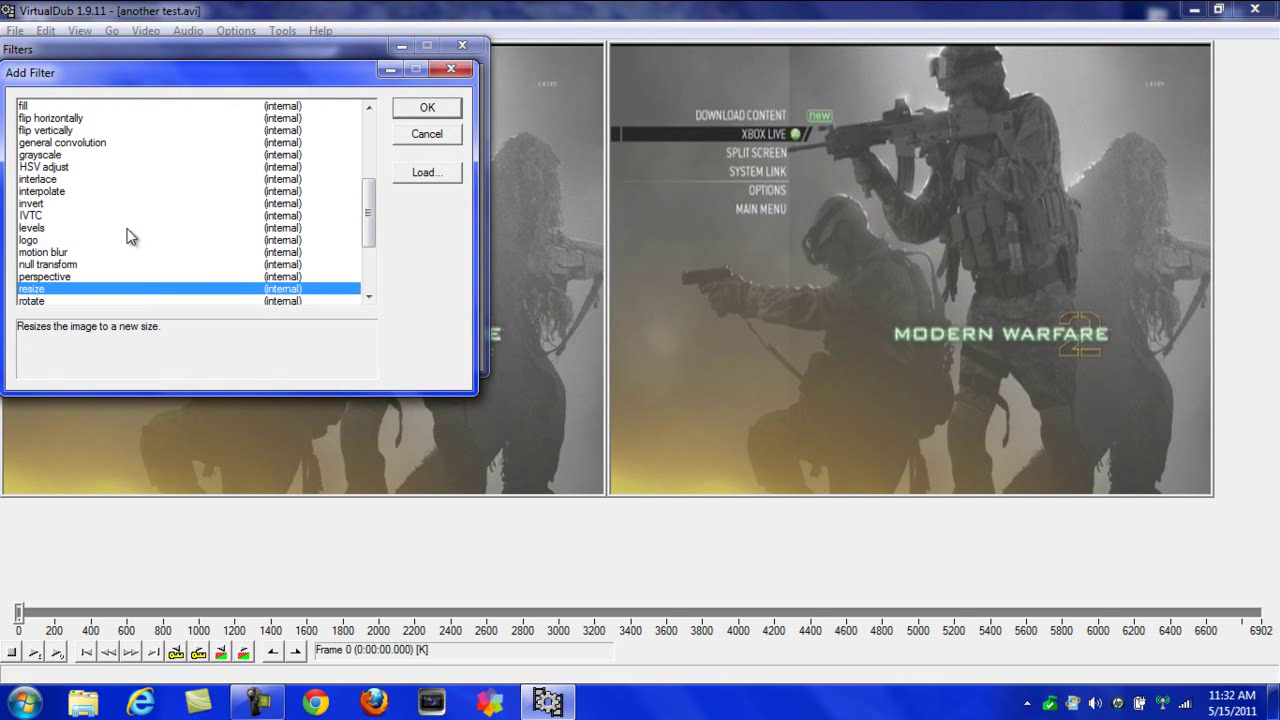
scroll(190, 230, "up", 5)
scroll(190, 230, "down", 8)
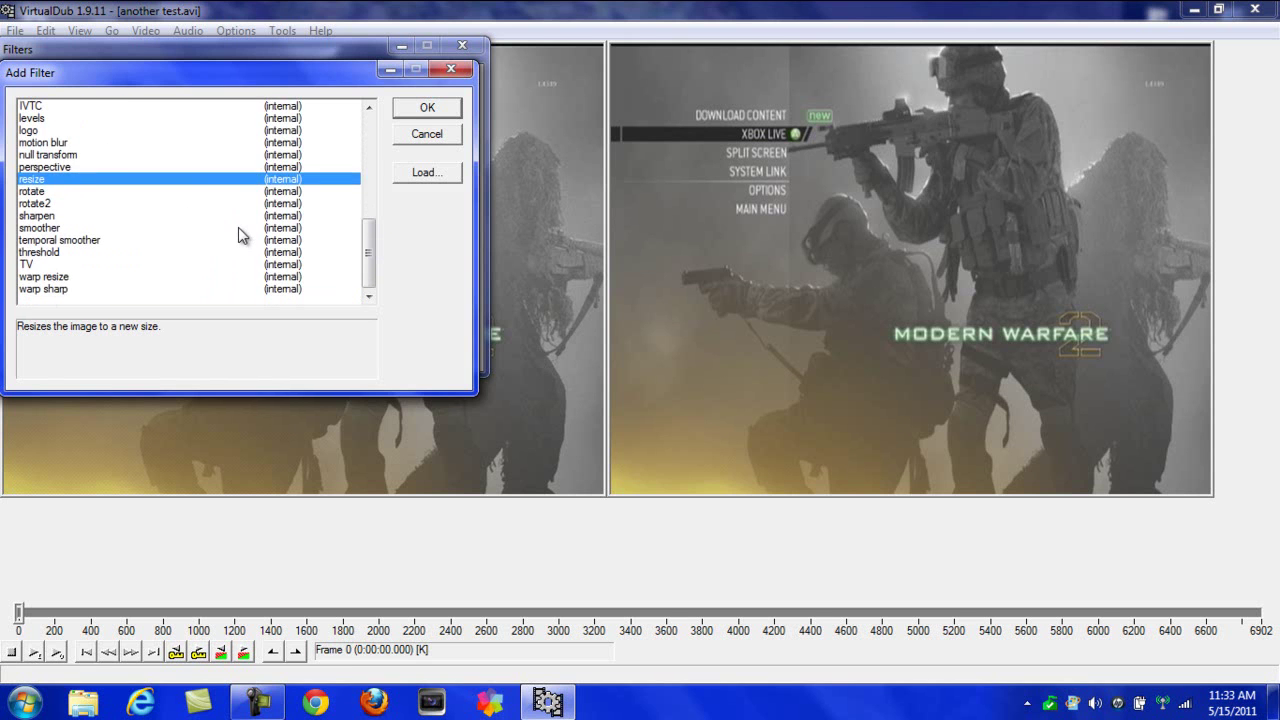
scroll(320, 232, "up", 7)
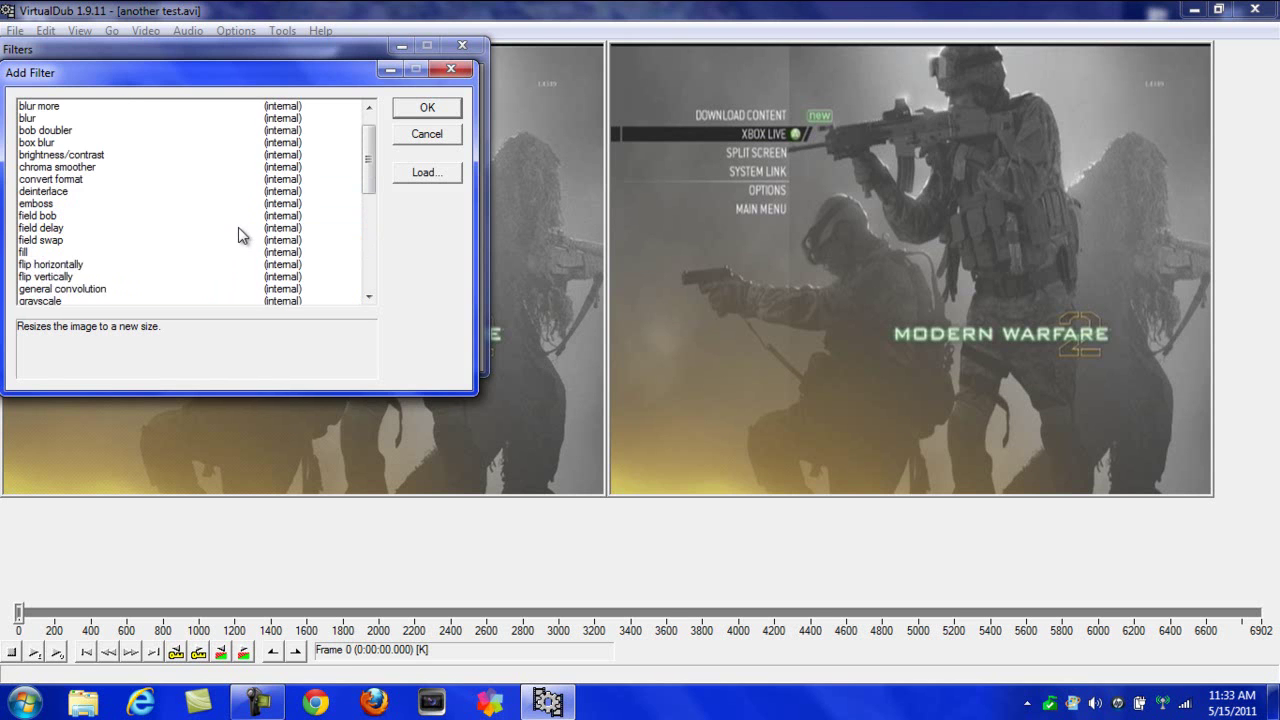
left_click(445, 70)
left_click(435, 86)
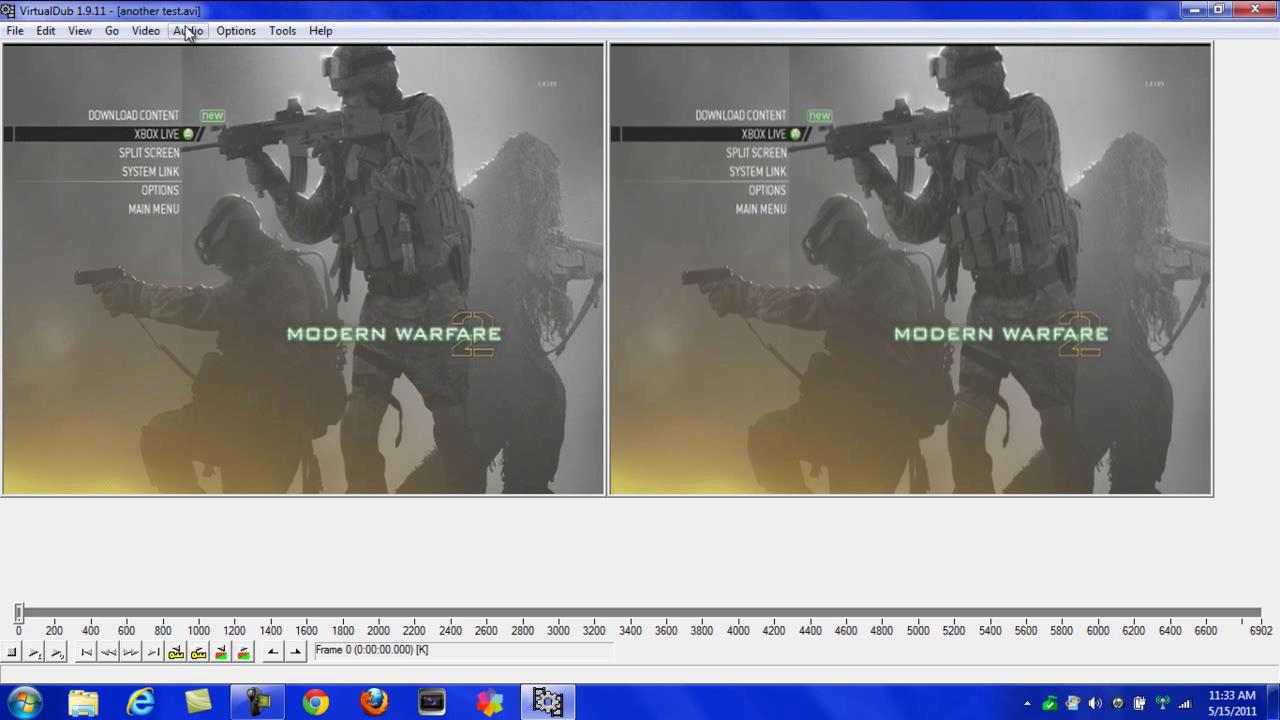
Look through the Video menu options without changing anything
left_click(150, 30)
mouse_move(188, 30)
mouse_move(146, 30)
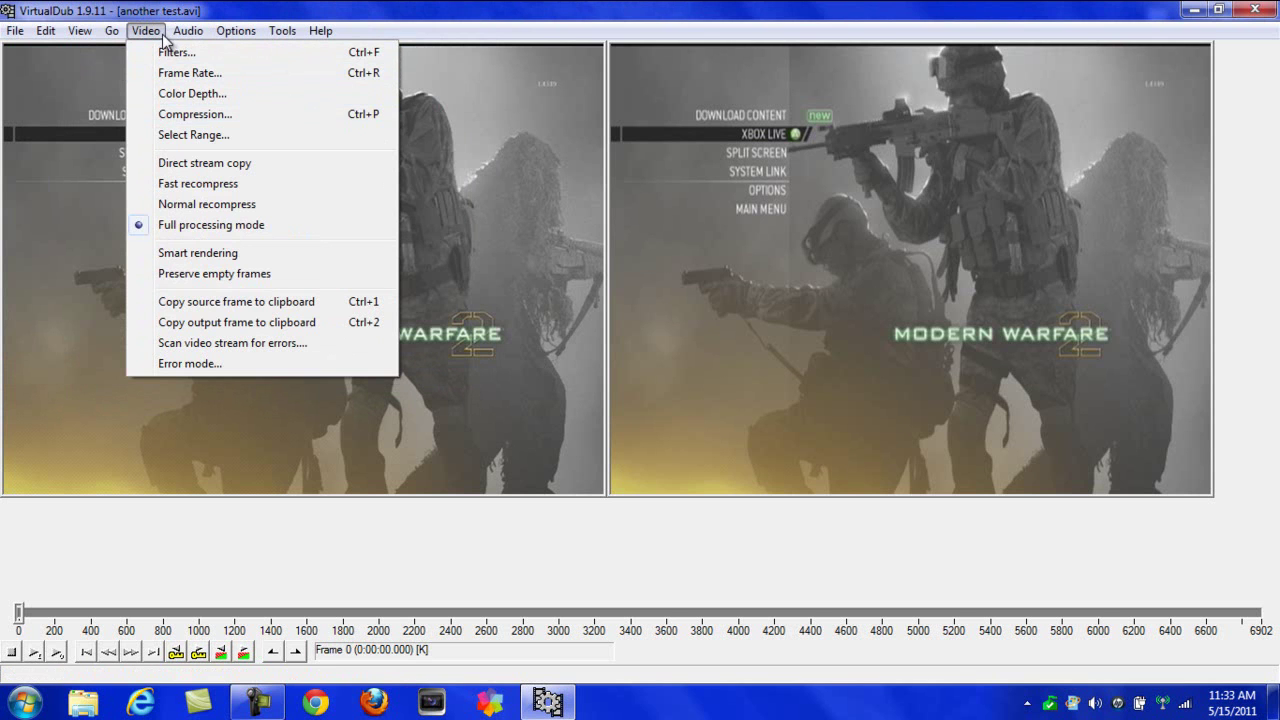
left_click(154, 10)
Save the video as a new AVI file on the Desktop, starting the dub
left_click(16, 30)
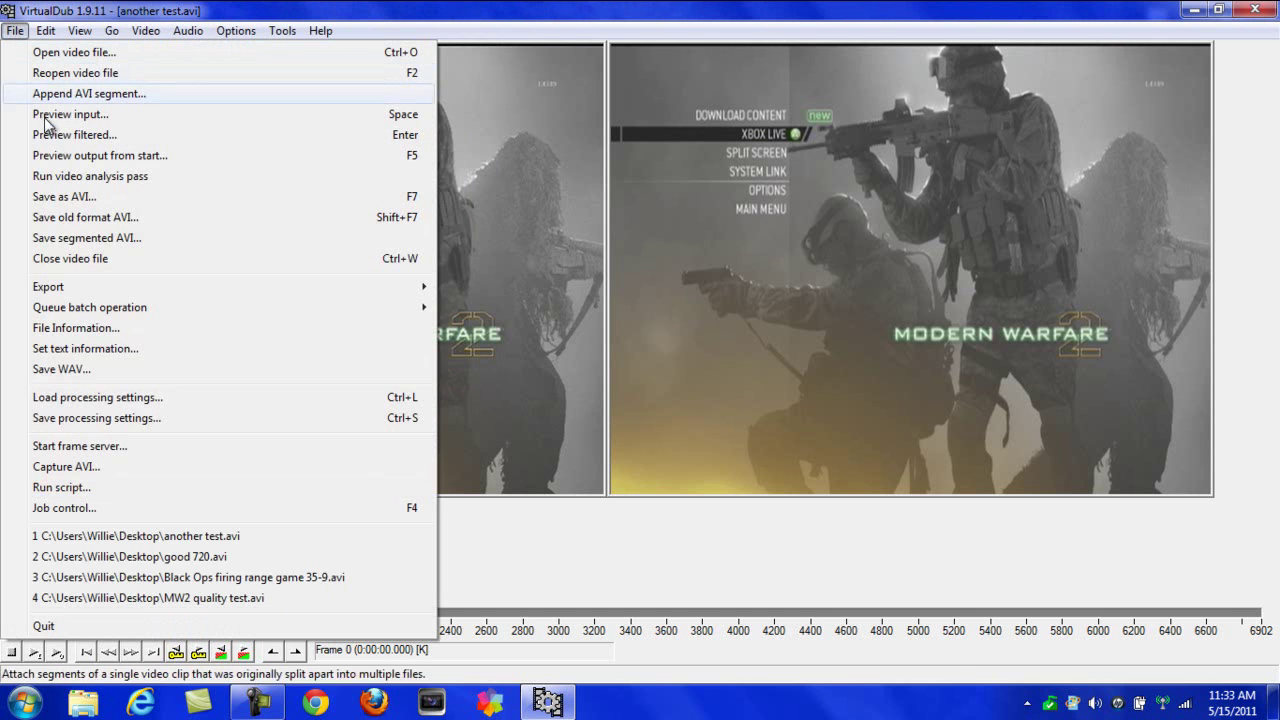
left_click(62, 197)
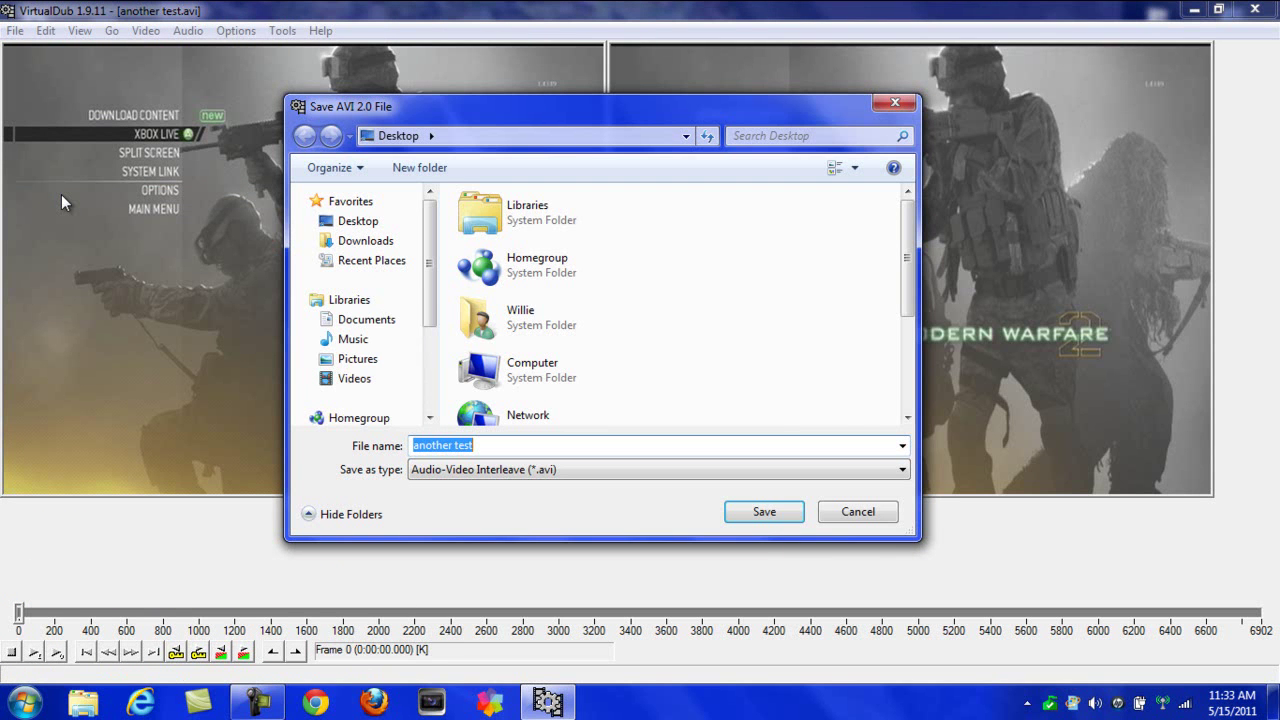
type("testtest")
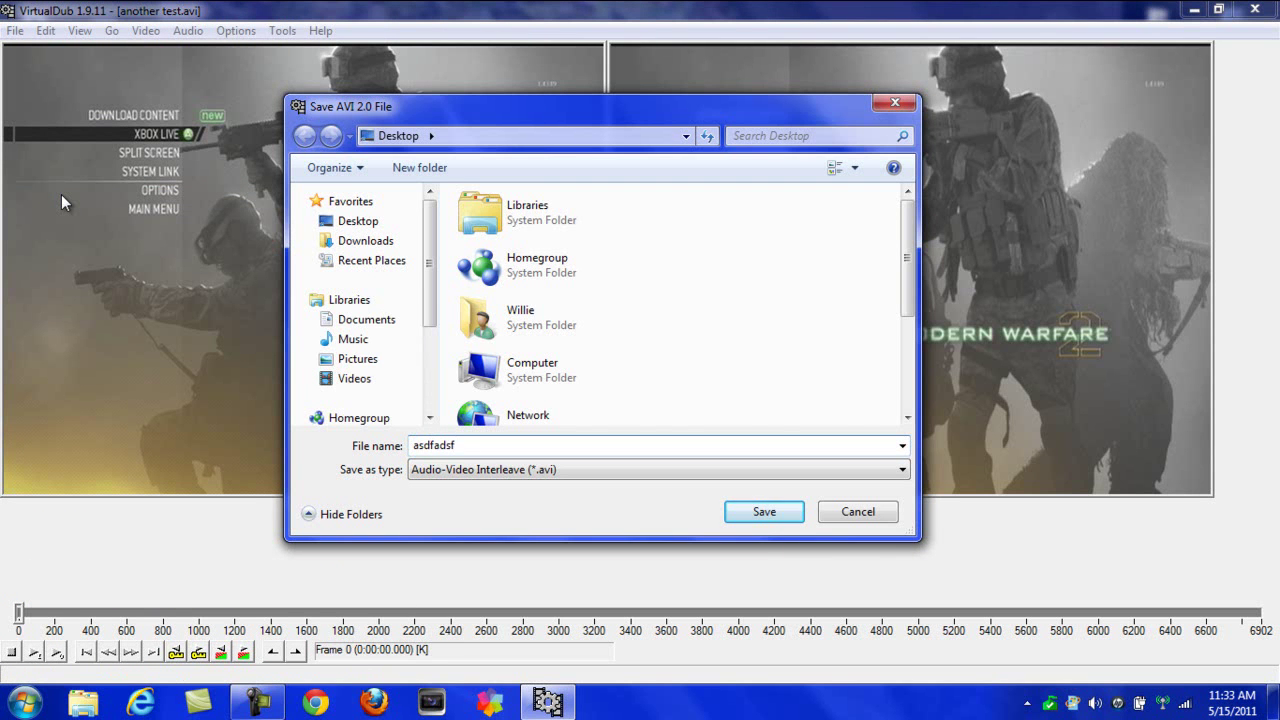
key("Return")
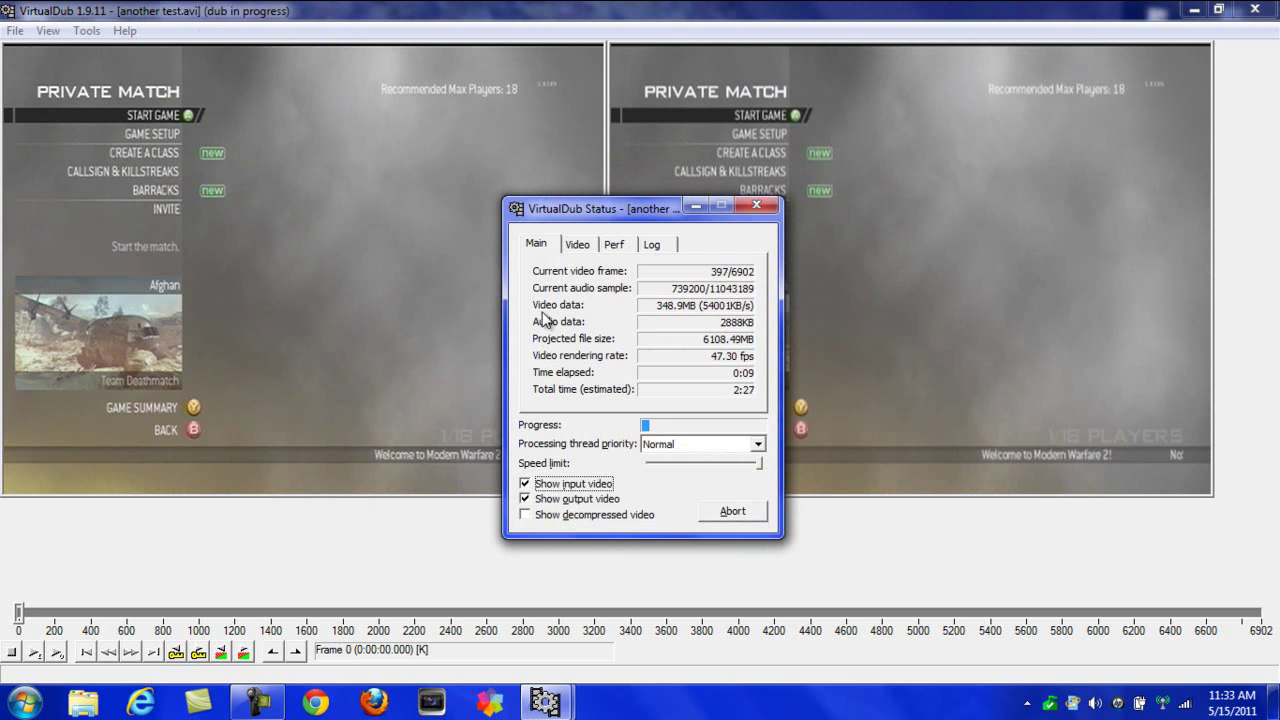
Drag the Status window aside while the render advances to frame 1216 of 6902
left_click_drag(630, 206, 612, 164)
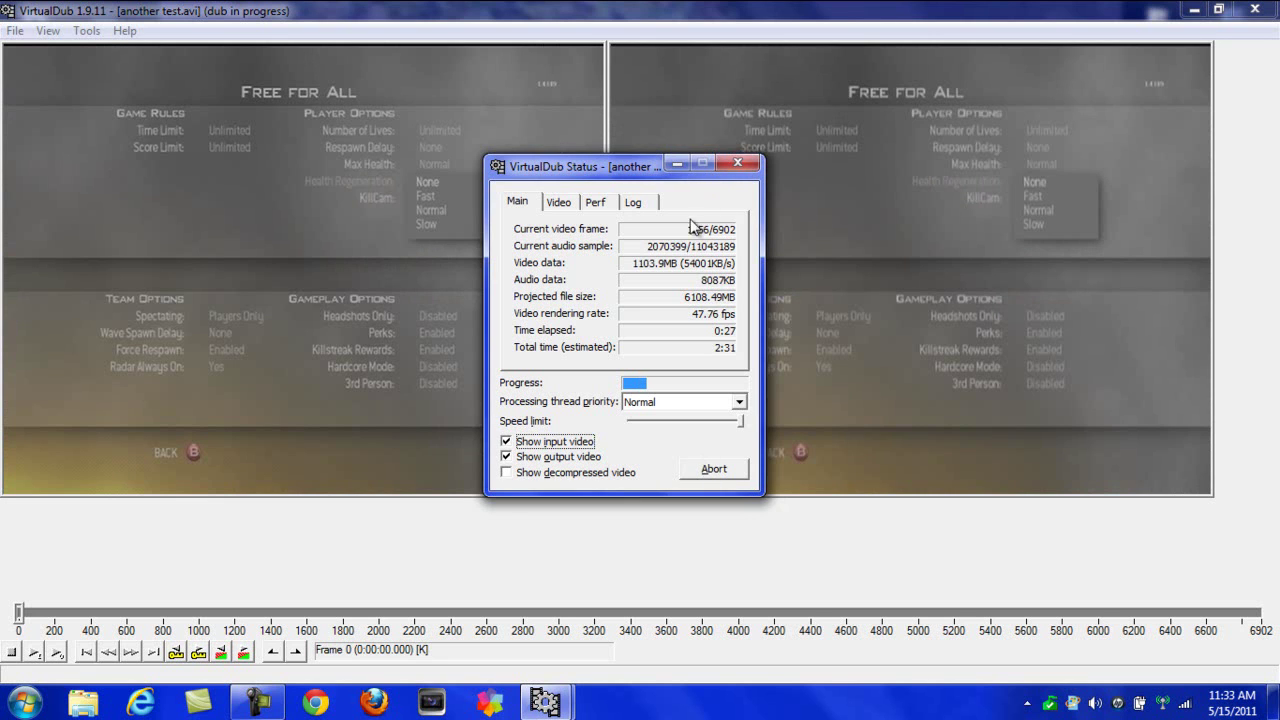
Abort the AVI render partway through
left_click(737, 162)
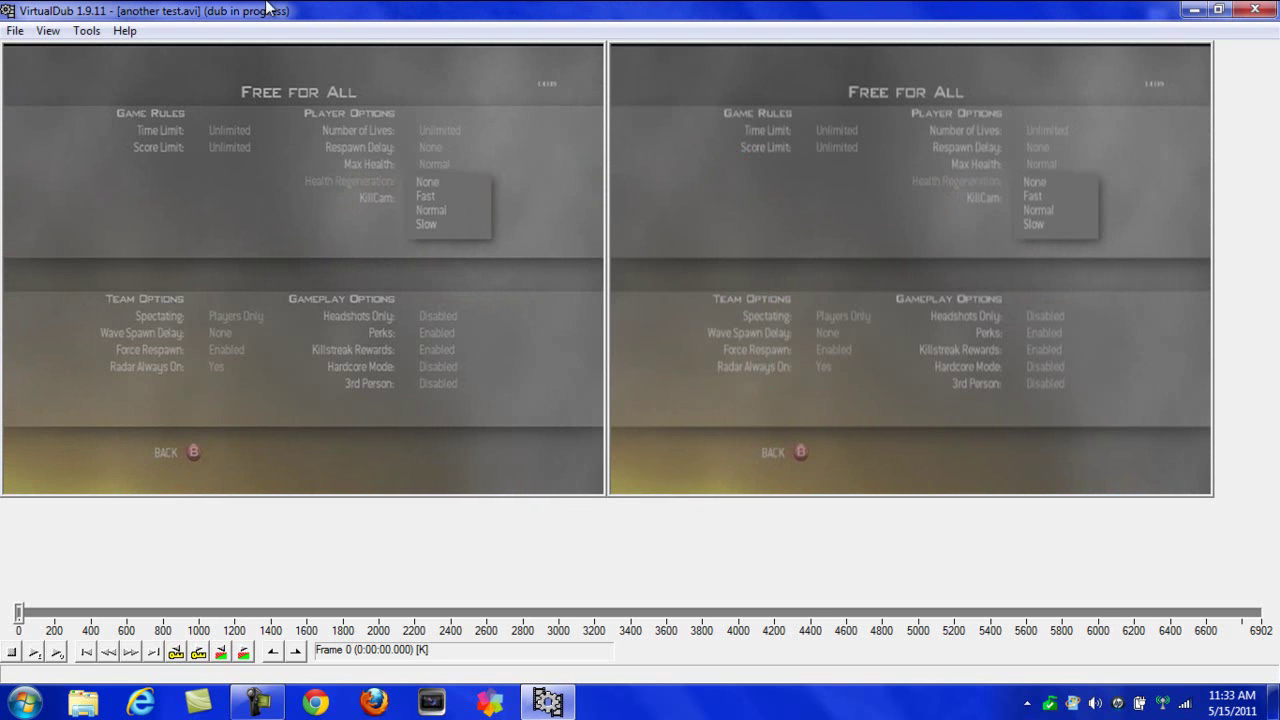
left_click(27, 30)
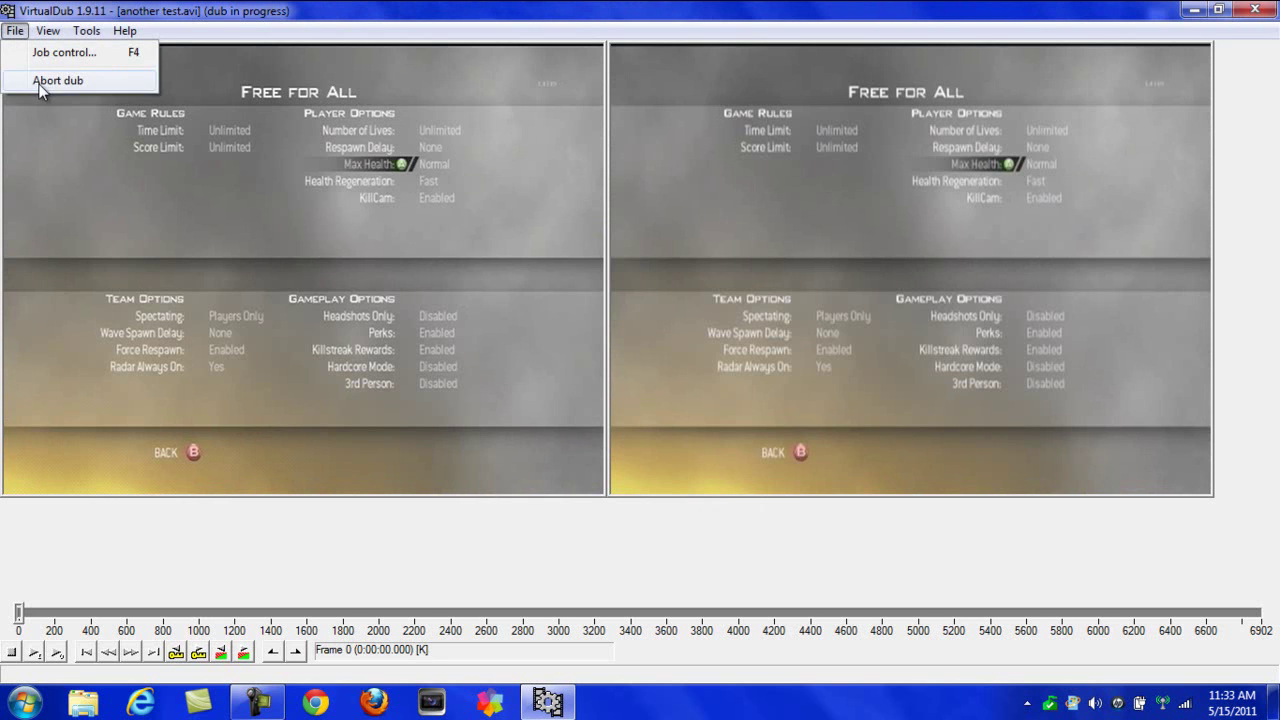
left_click(41, 84)
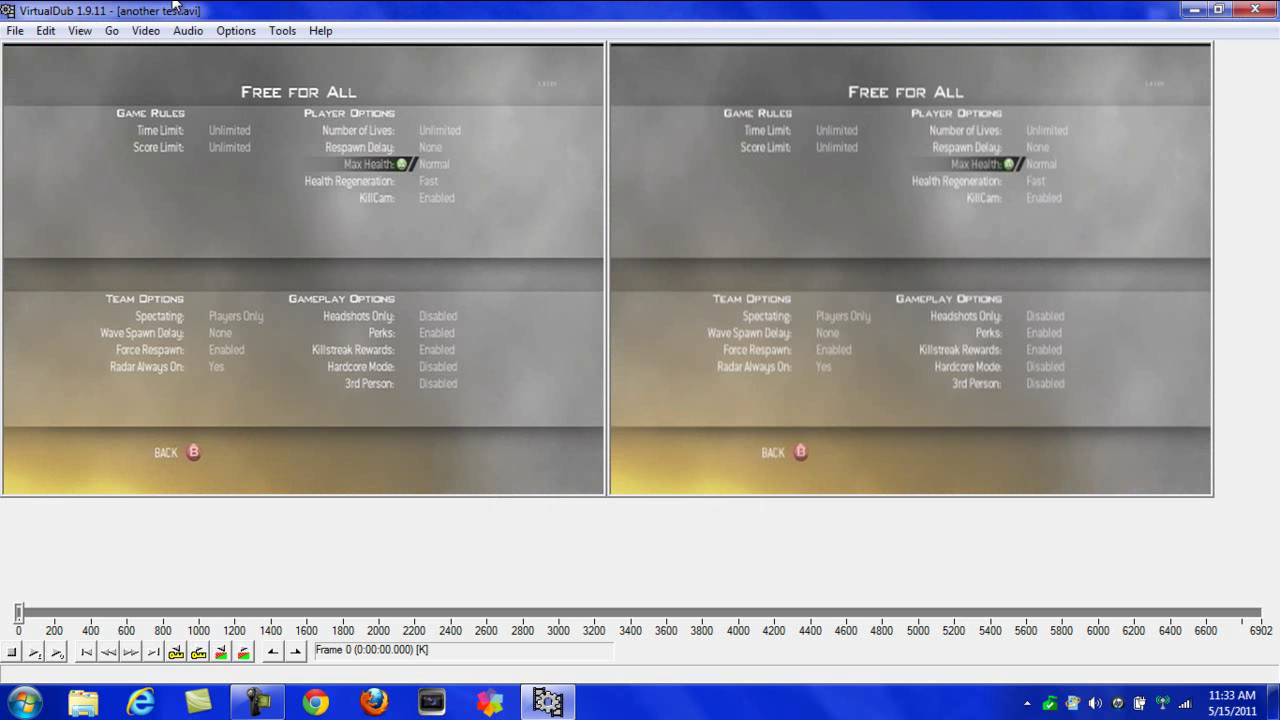
Quit VirtualDub and launch Vegas Pro 10.0 from the desktop
left_click(15, 30)
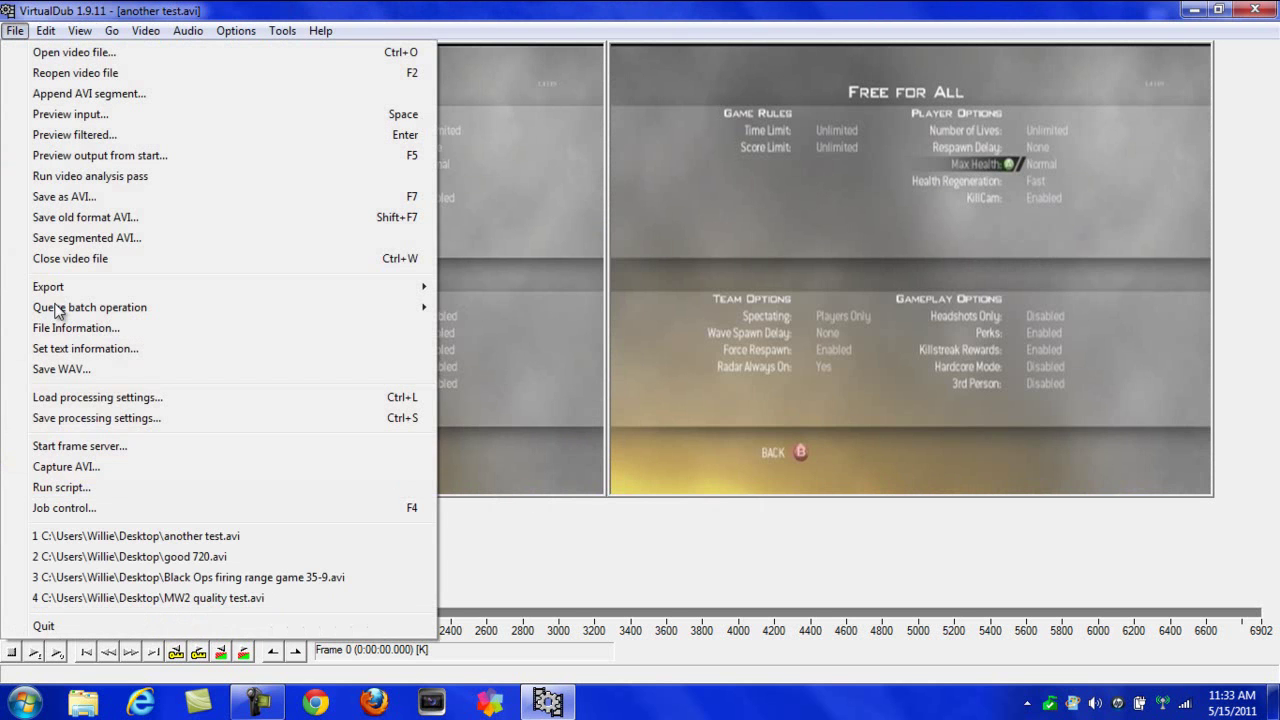
left_click(71, 625)
left_click_drag(427, 285, 1009, 555)
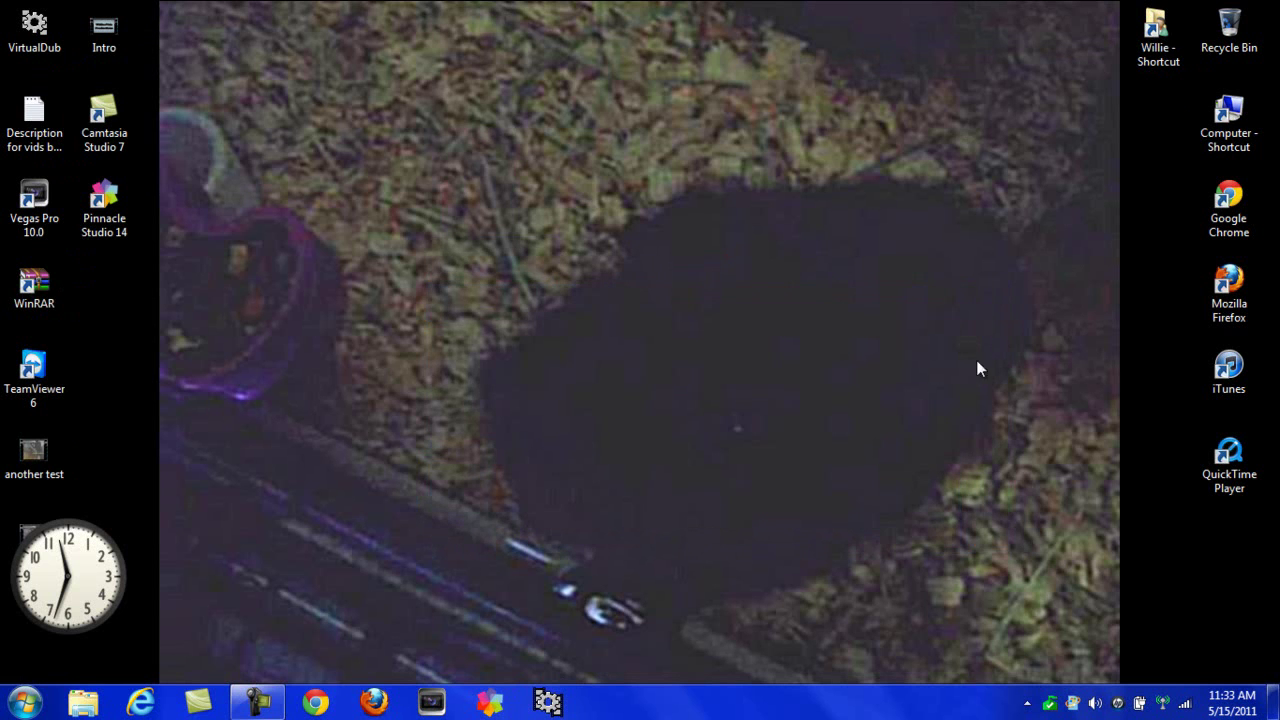
left_click_drag(922, 252, 1007, 260)
double_click(14, 229)
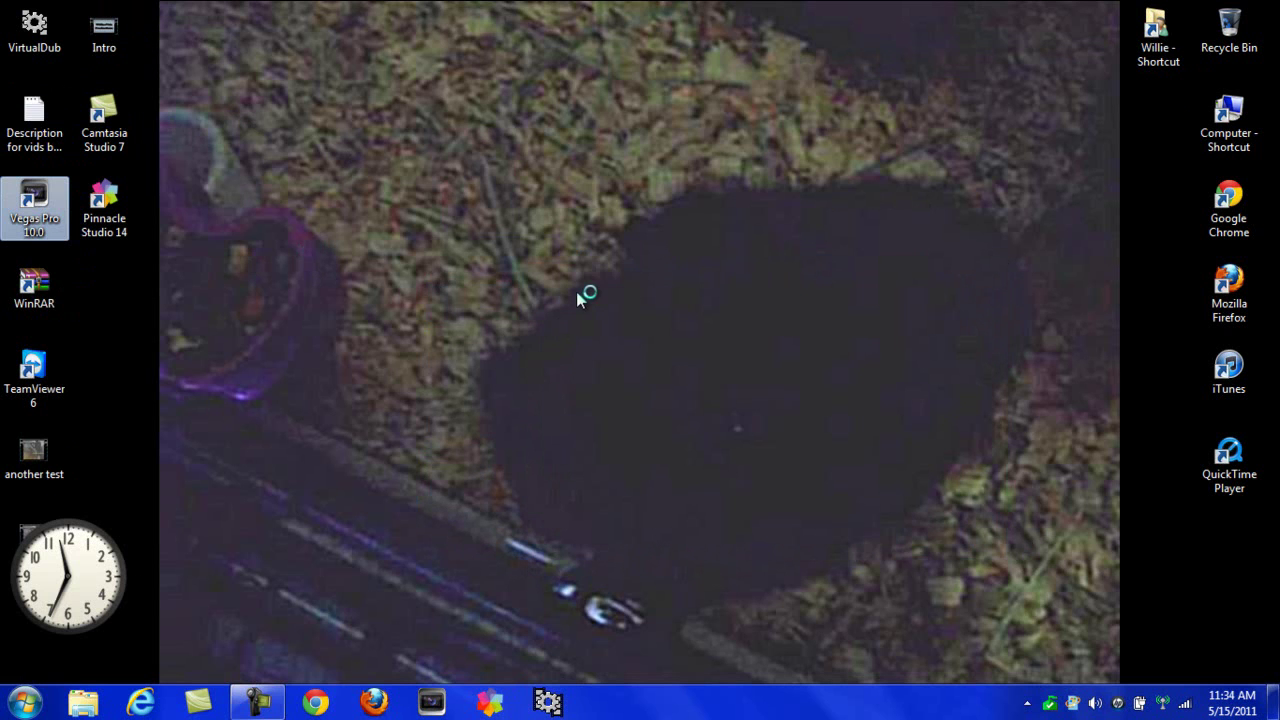
left_click(262, 702)
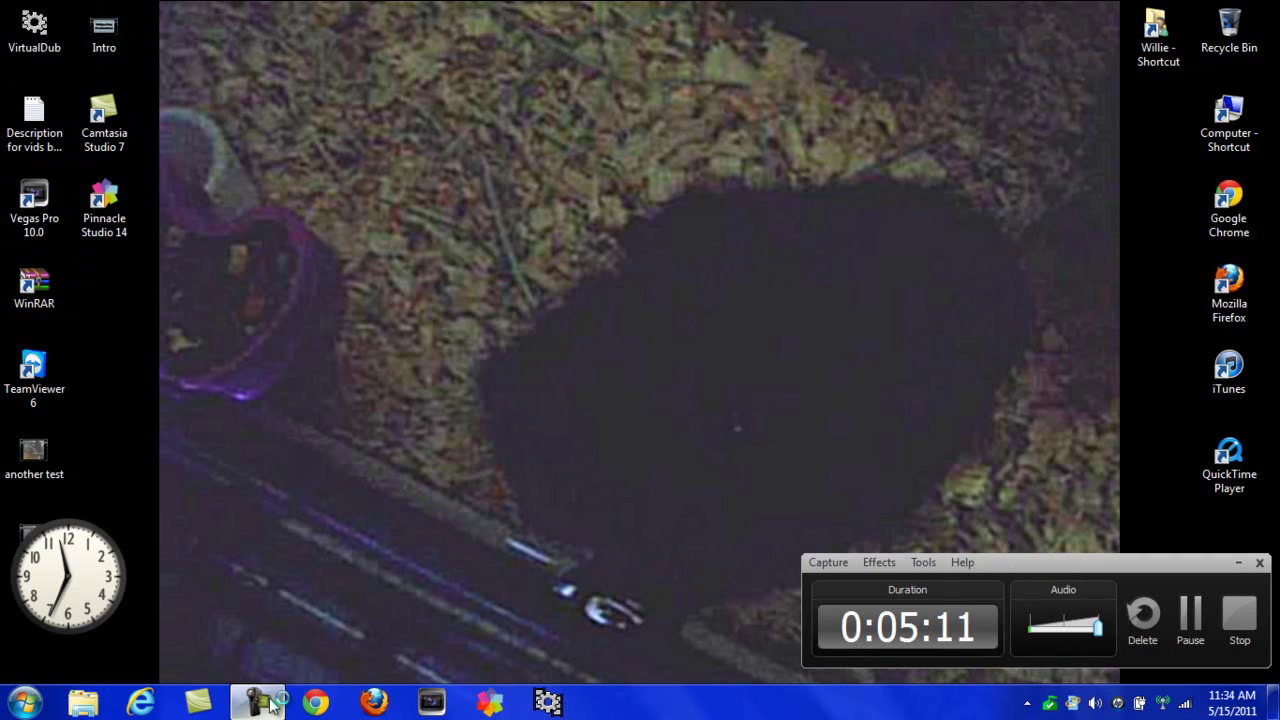
Wait for Vegas Pro 10.0 to load an empty 1280x720, 60 fps Untitled project
left_click(268, 702)
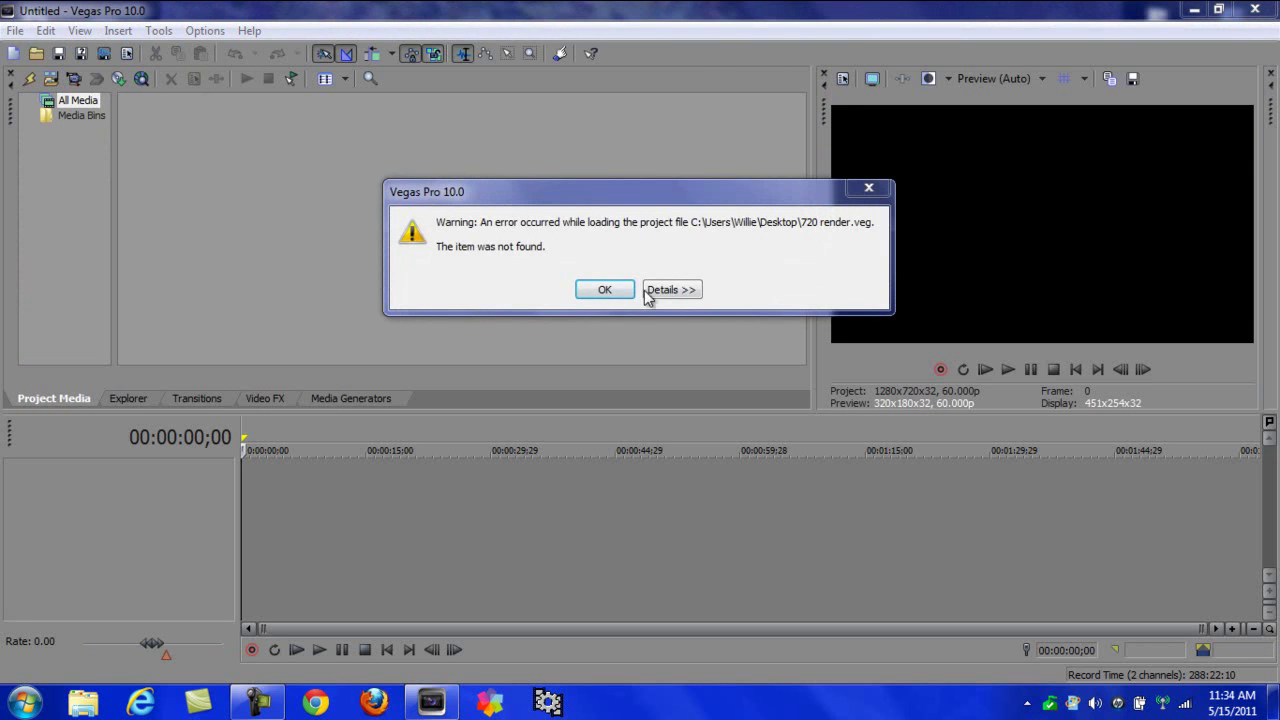
Dismiss the startup warning and minimize Vegas to reveal the desktop
left_click(604, 290)
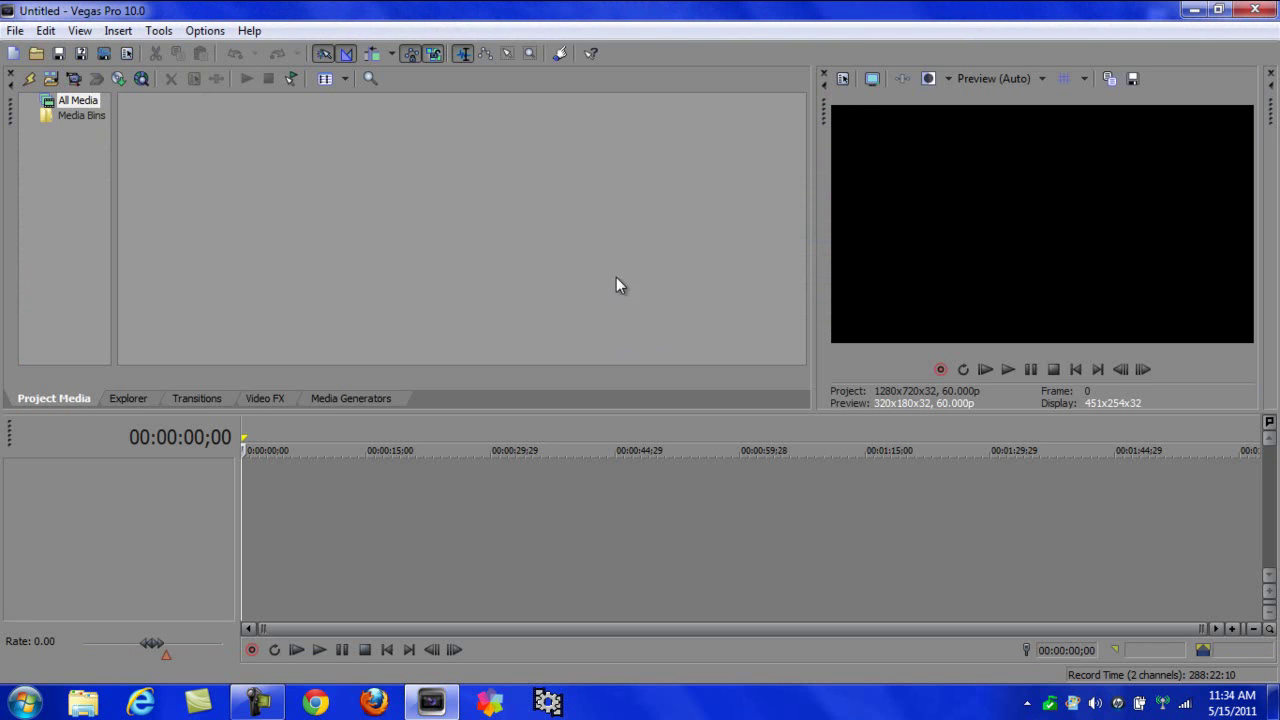
left_click(17, 30)
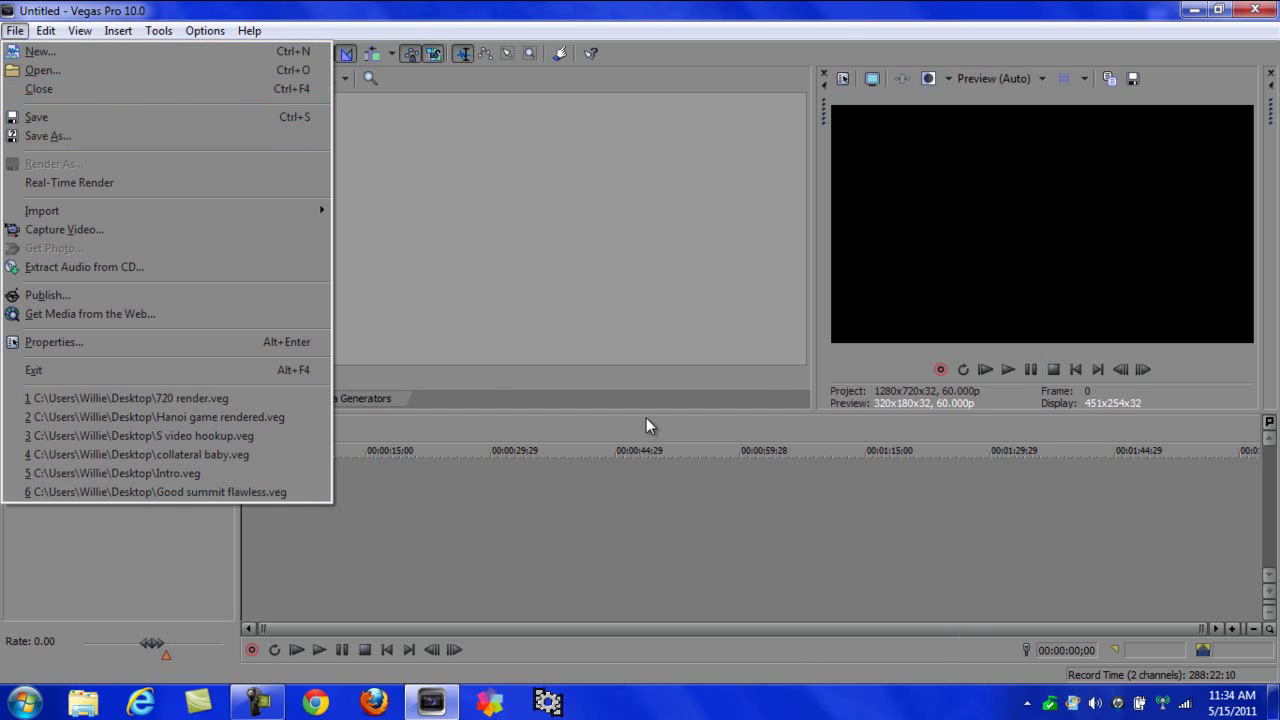
left_click(445, 109)
left_click(1218, 9)
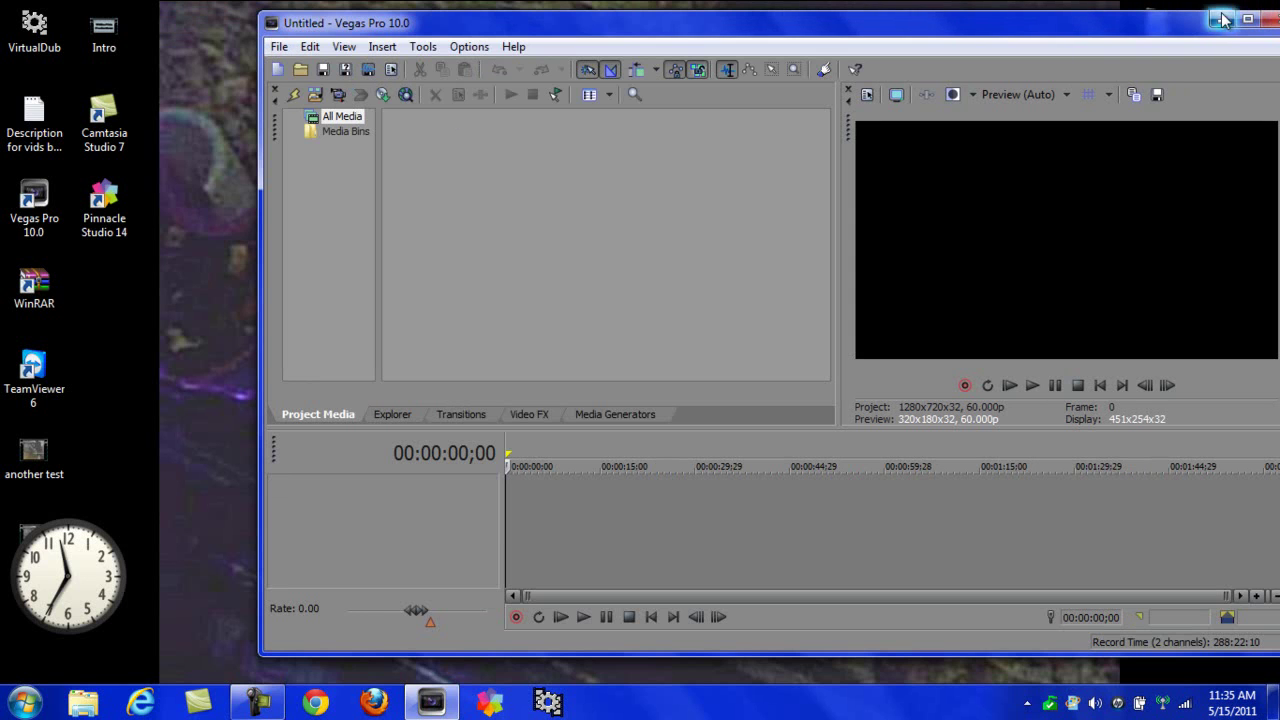
left_click(1205, 40)
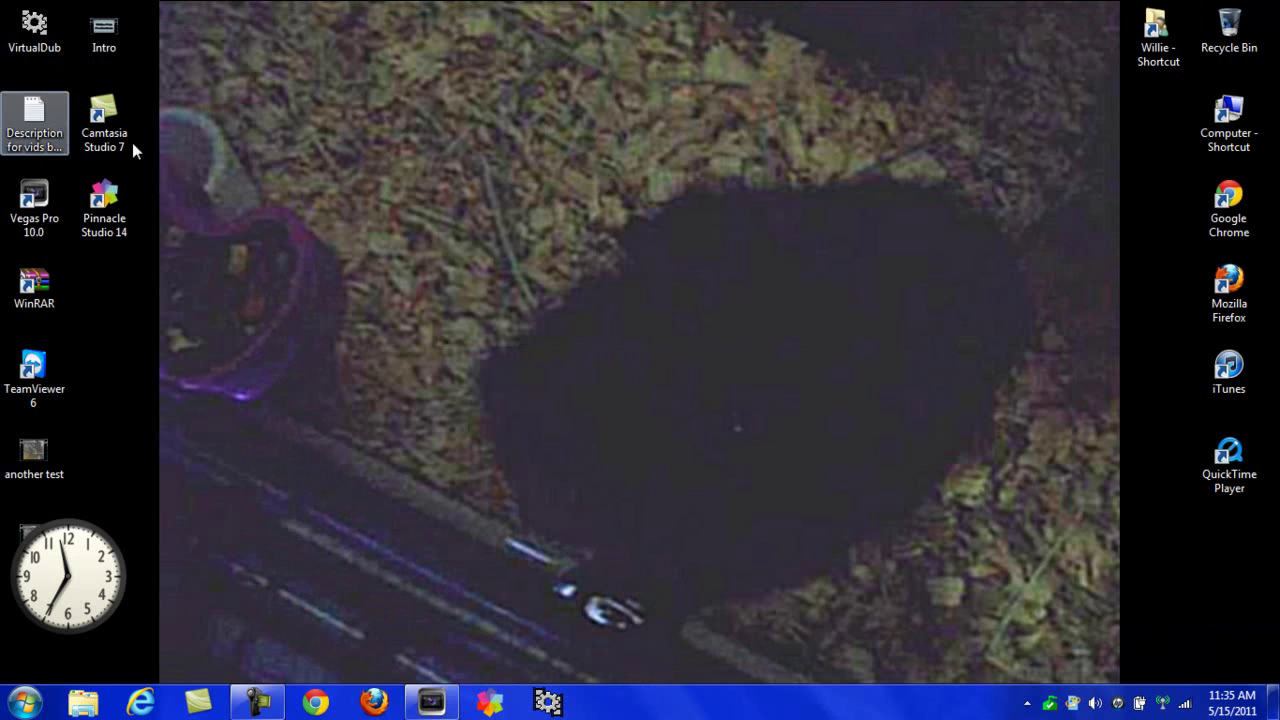
Drag 'another test.avi' from the desktop onto the Vegas timeline and maximize the window
left_click(431, 702)
left_click(60, 458)
left_click(551, 551)
left_click_drag(536, 543, 710, 405)
left_click(1248, 19)
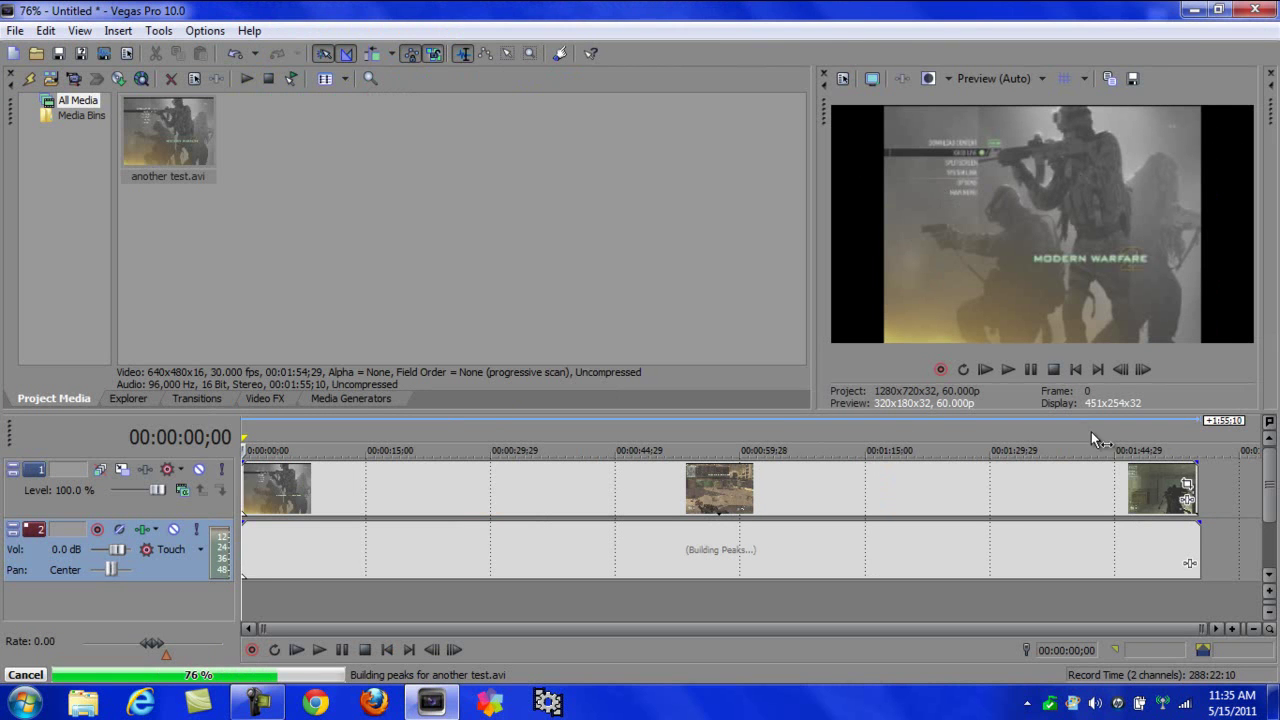
Turn off Maintain aspect ratio for the 'another test' clip and trim its crop height to 472.6
right_click(1081, 475)
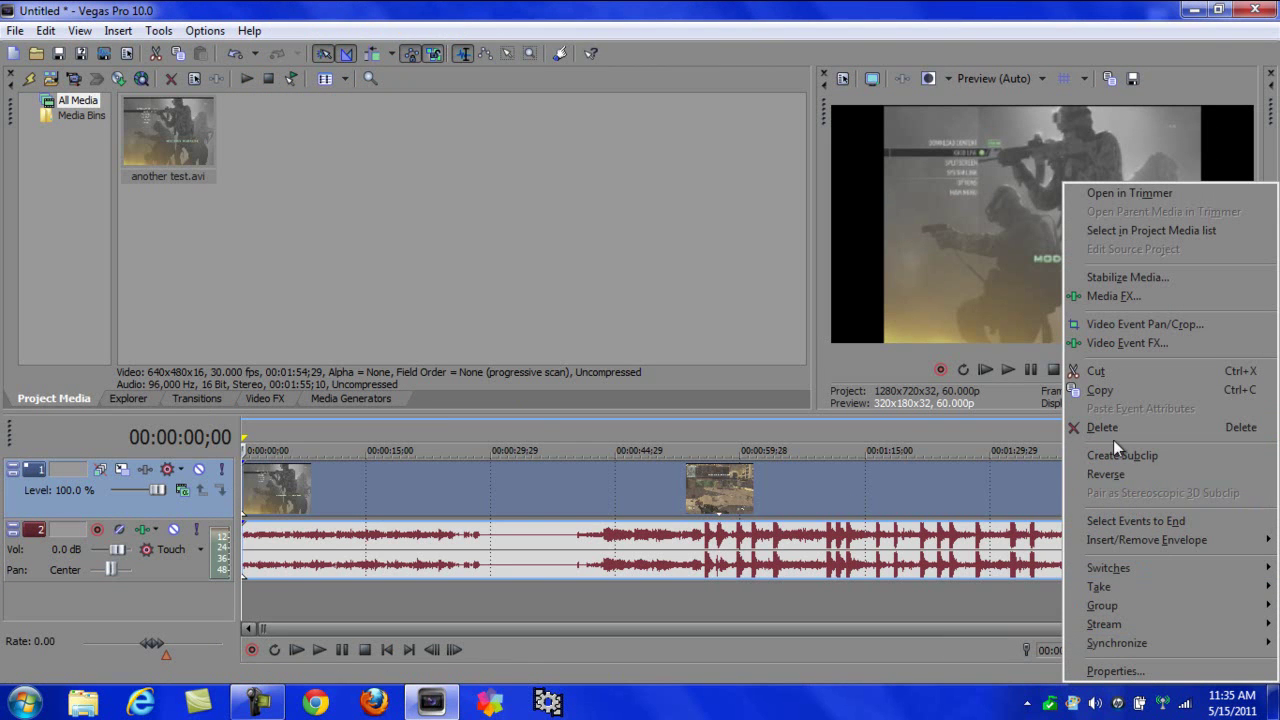
left_click(1122, 674)
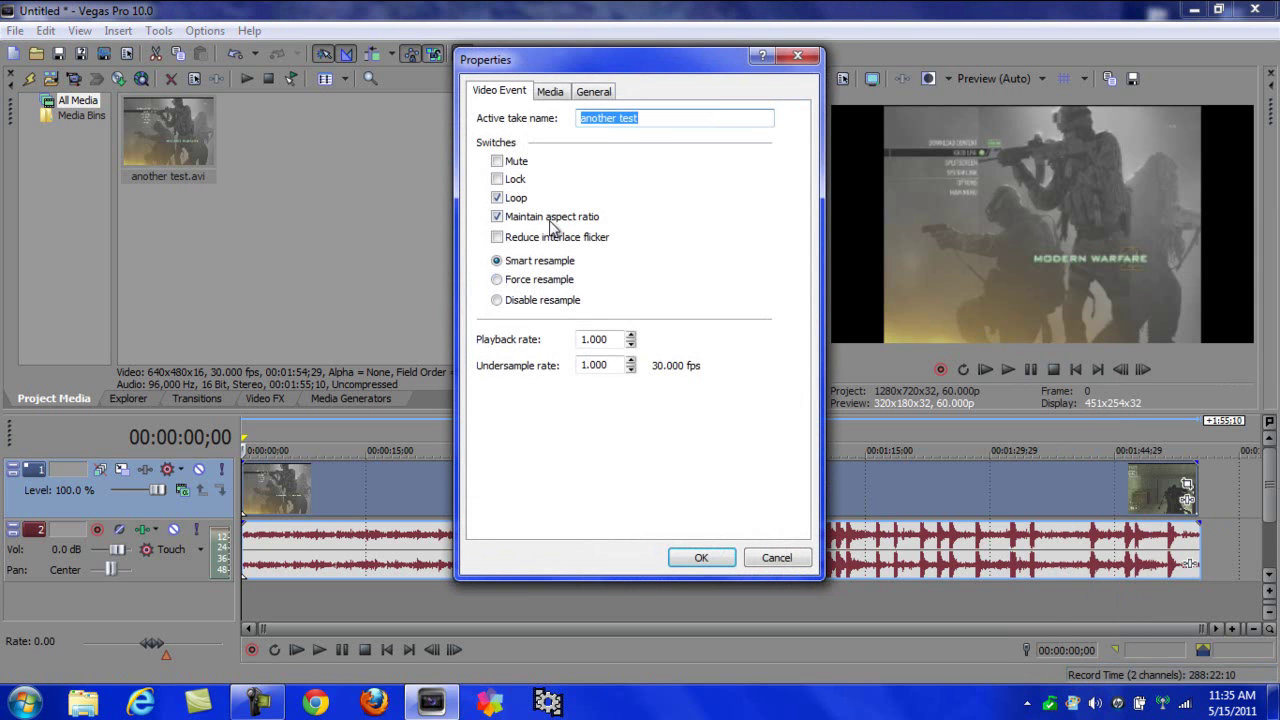
left_click(526, 219)
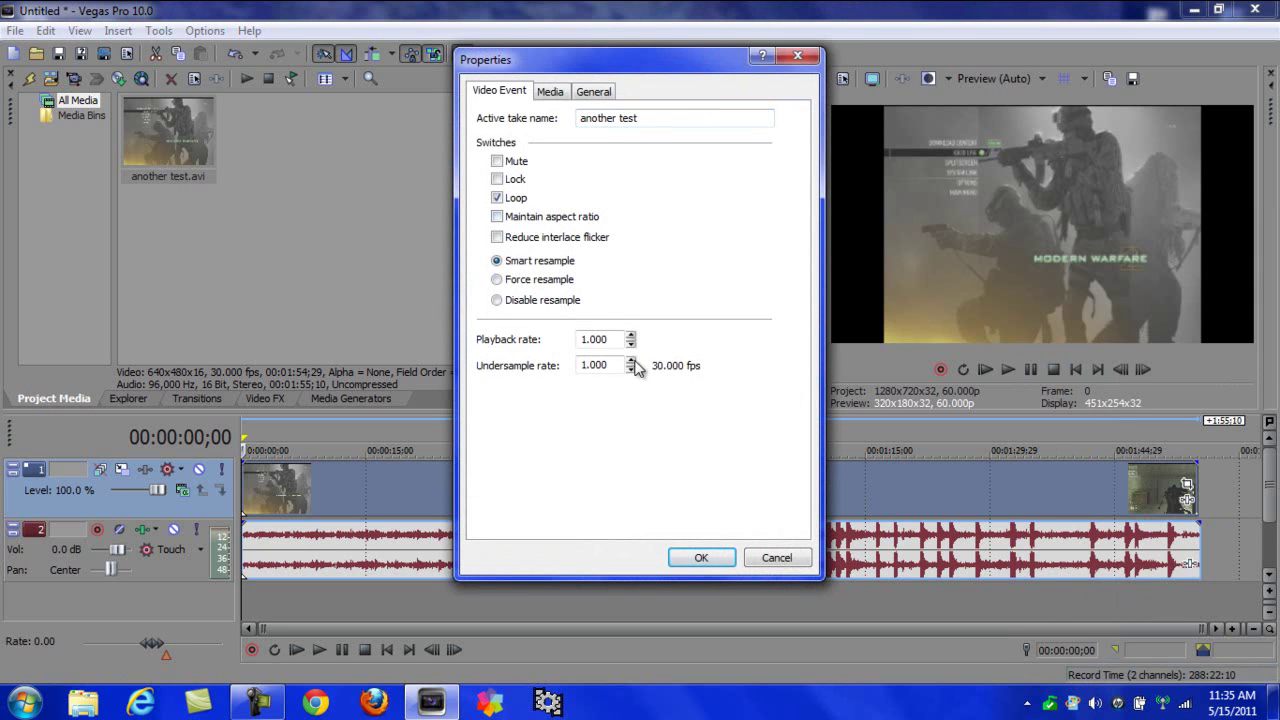
left_click(703, 560)
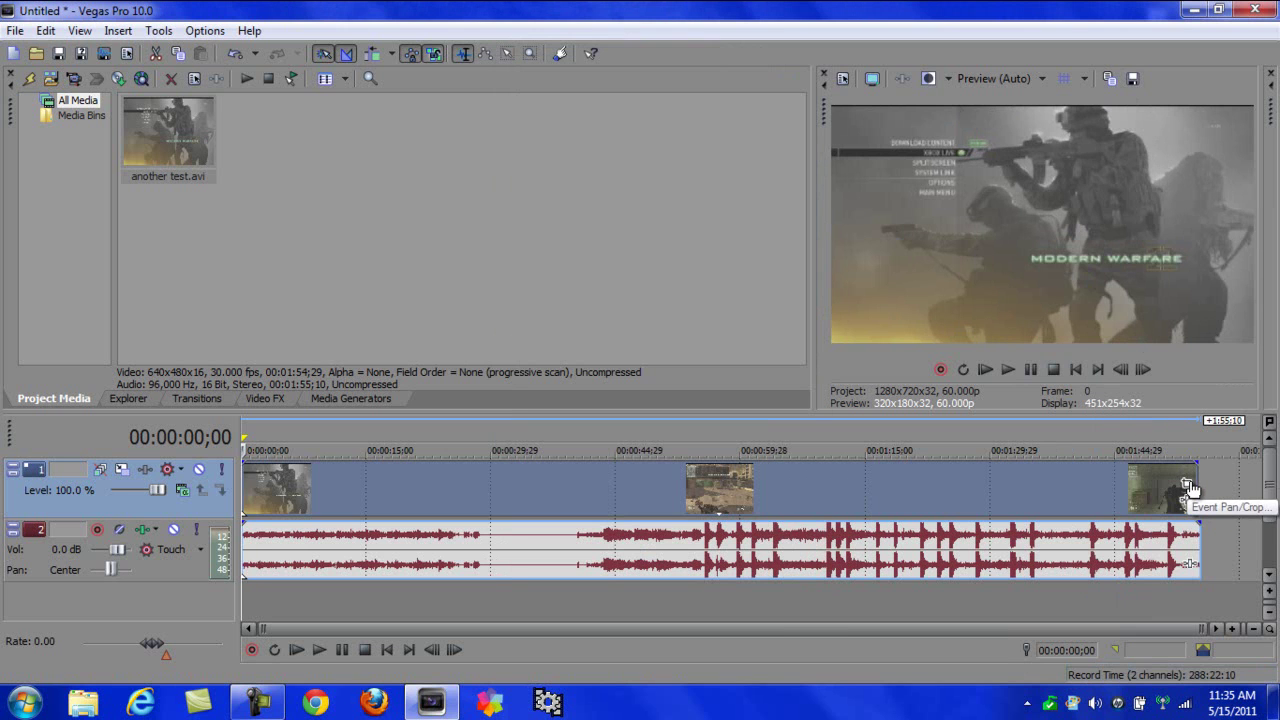
left_click(1189, 487)
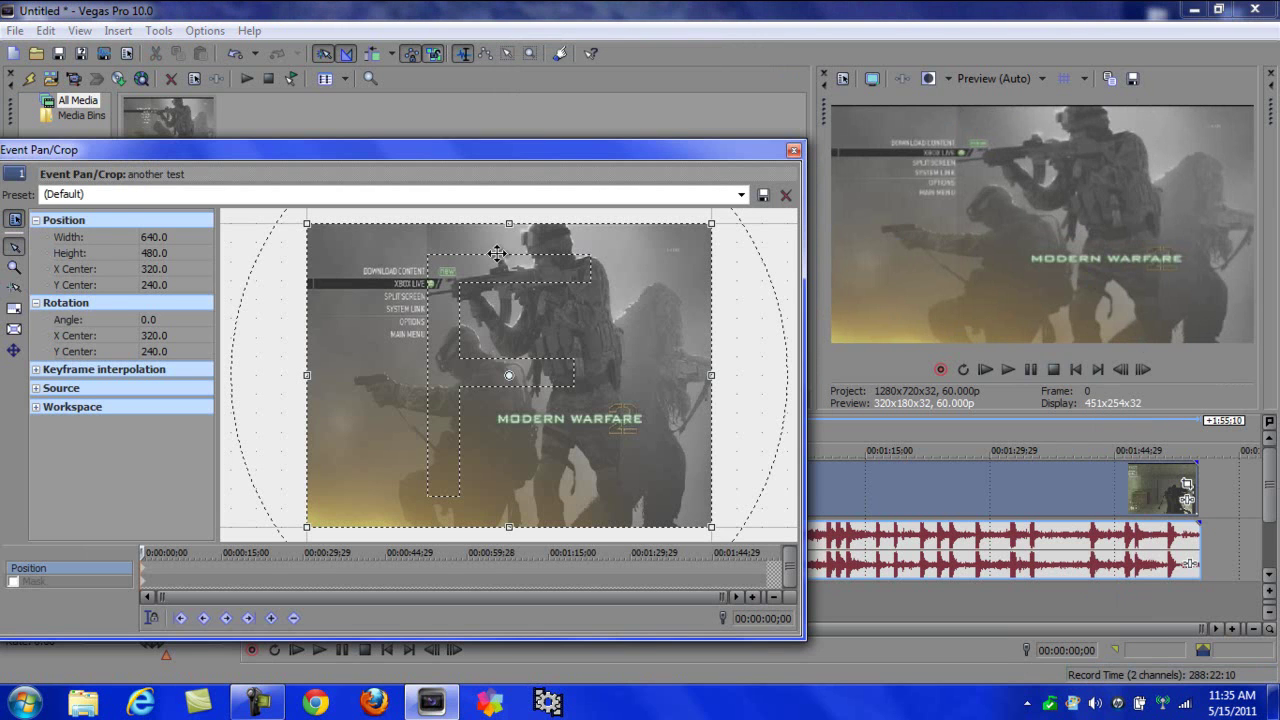
left_click_drag(510, 221, 512, 228)
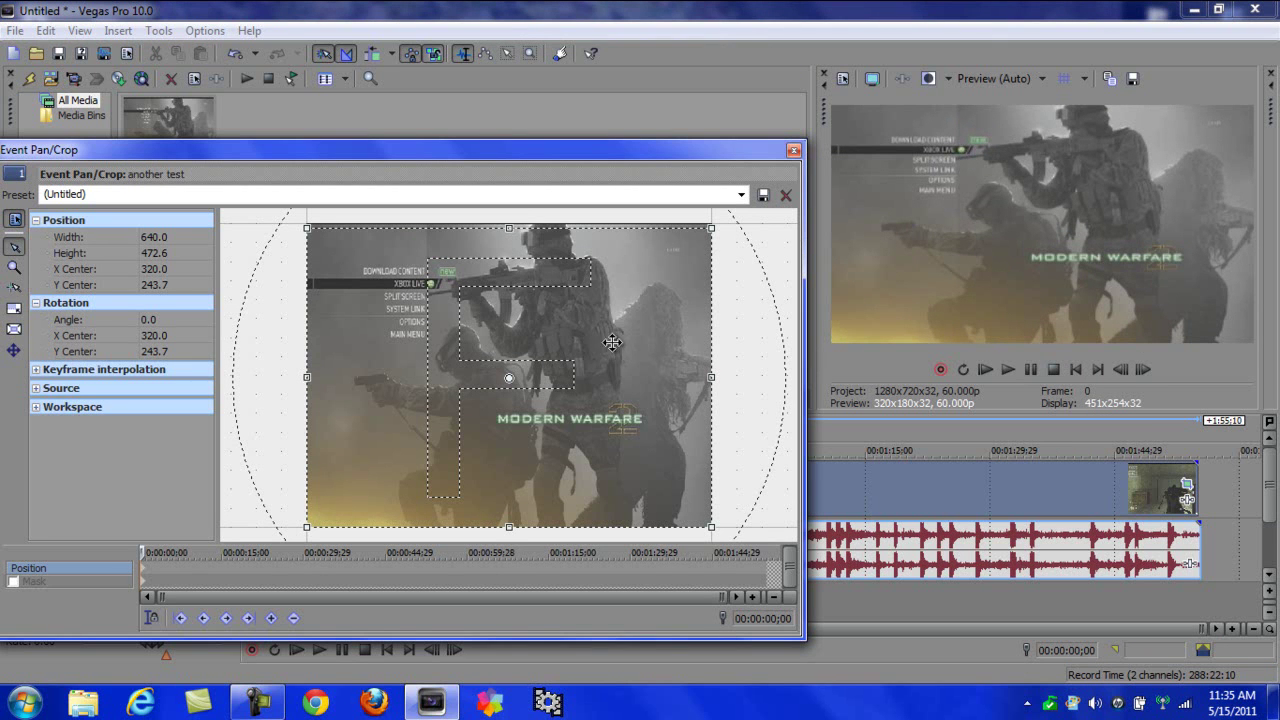
Close the Pan/Crop window and start a Render As for the project
left_click(794, 150)
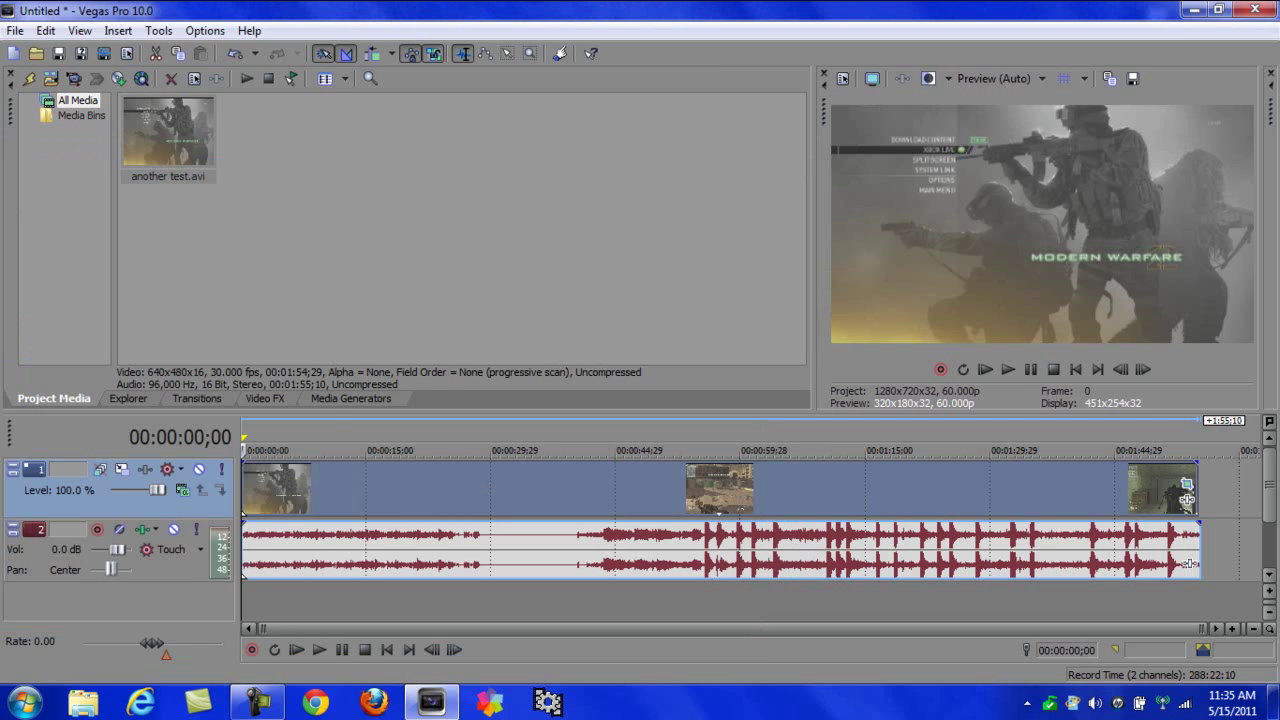
left_click(15, 31)
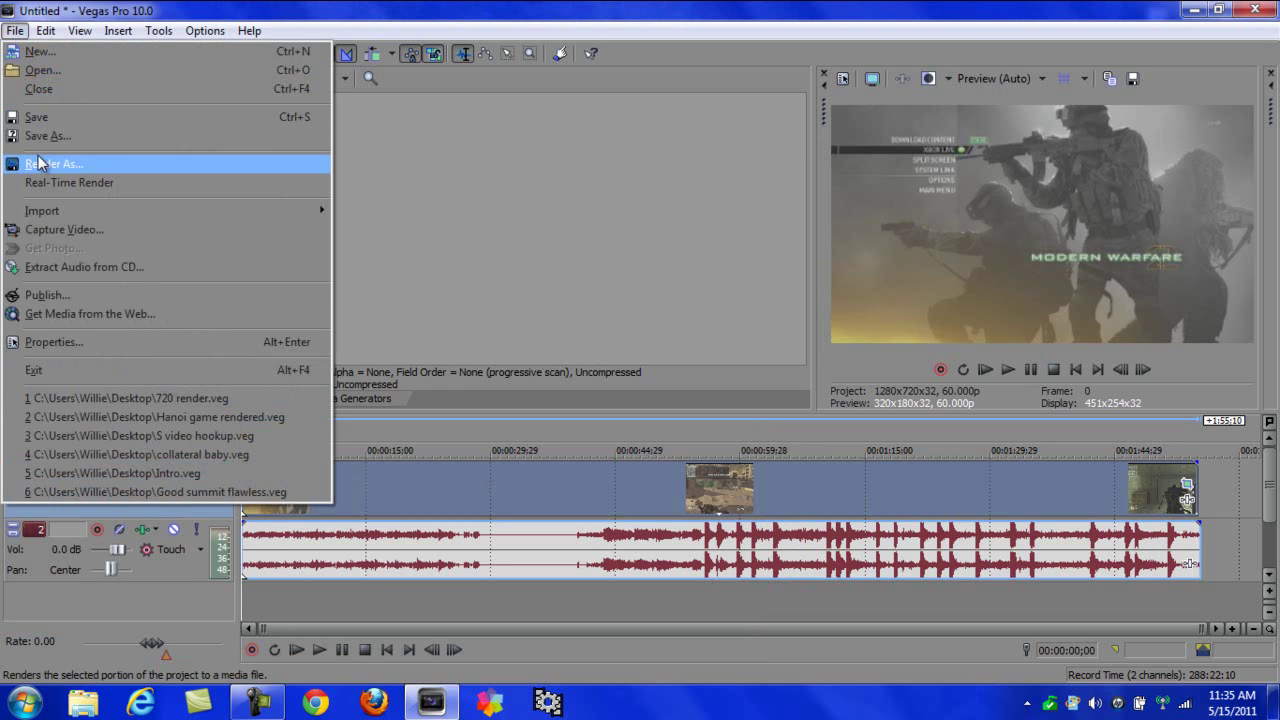
left_click(38, 163)
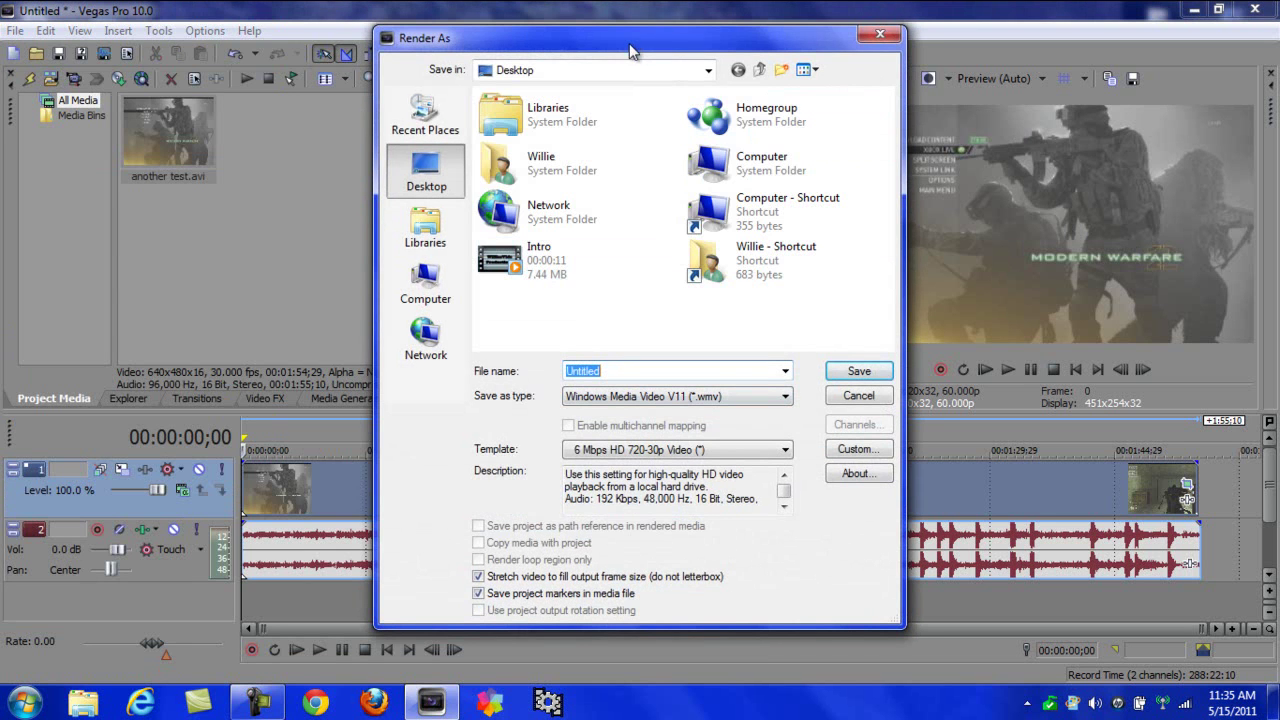
left_click_drag(630, 50, 630, 27)
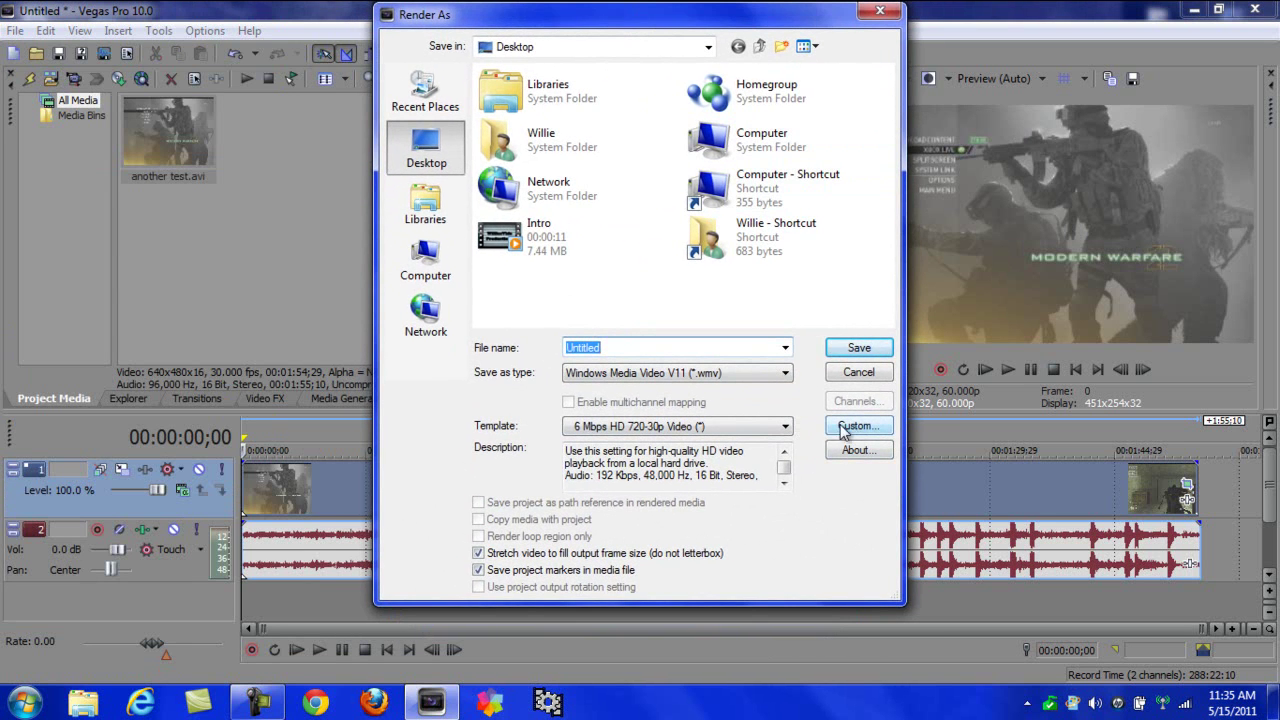
Choose the 6 Mbps HD 720-30p Video template and open its Custom settings
left_click(676, 427)
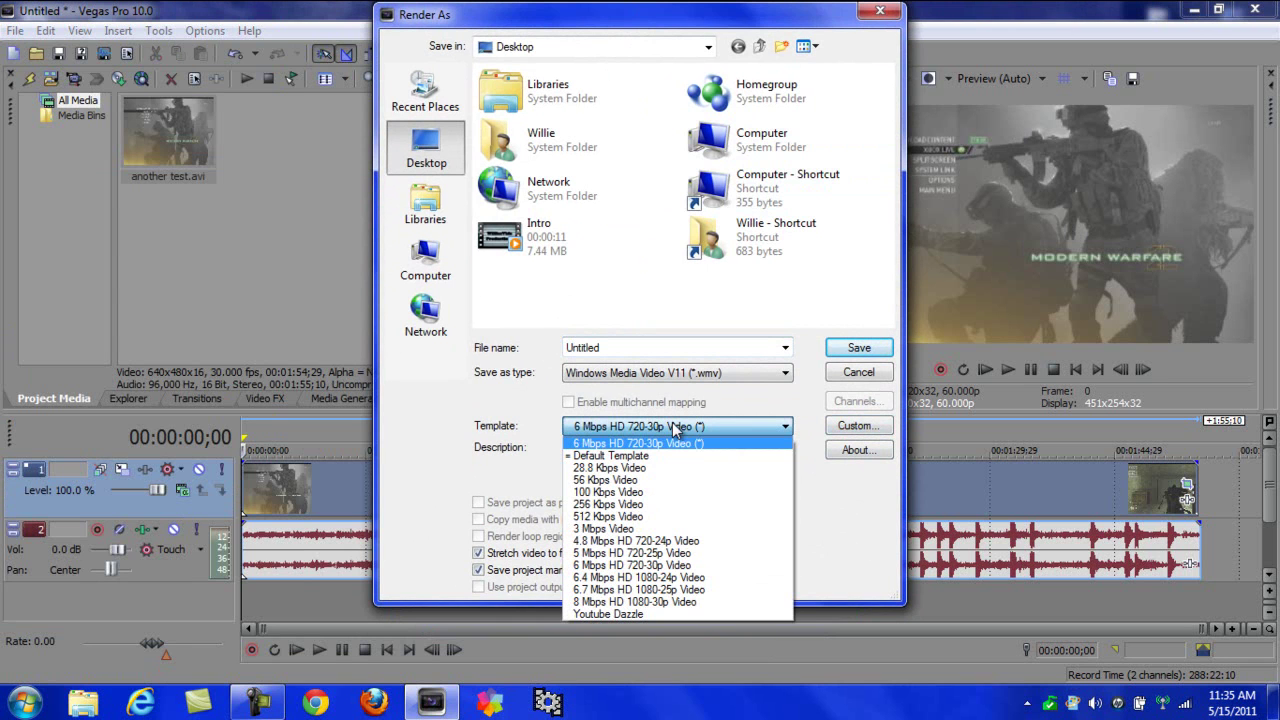
left_click(695, 444)
left_click(690, 428)
left_click(690, 428)
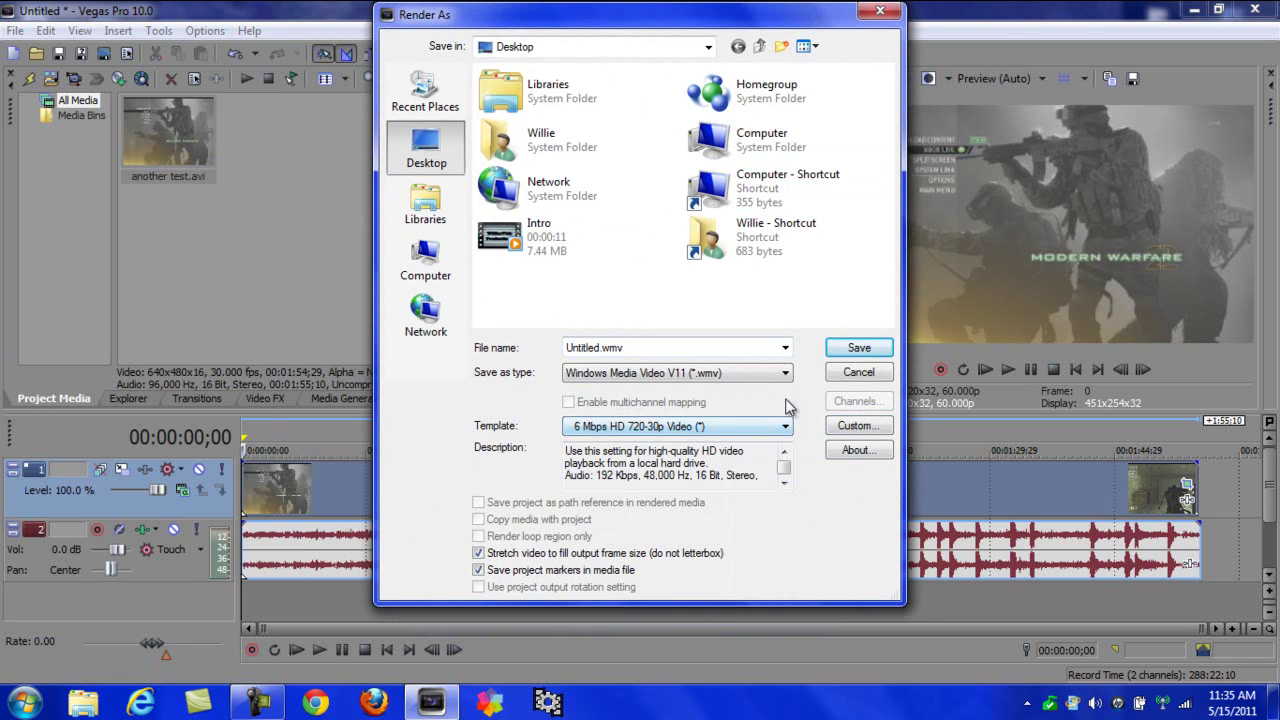
left_click(846, 425)
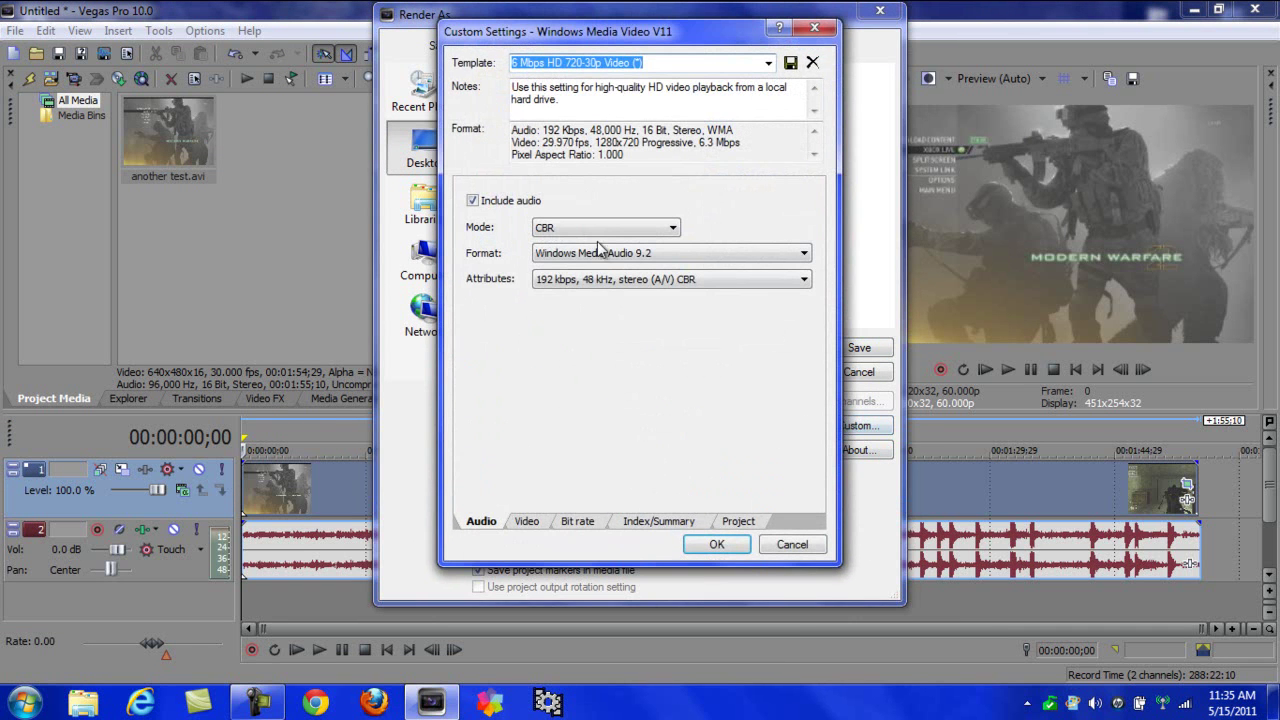
On the Video tab, switch Image size to Custom and select the 1280 width and 720 height values
left_click(522, 521)
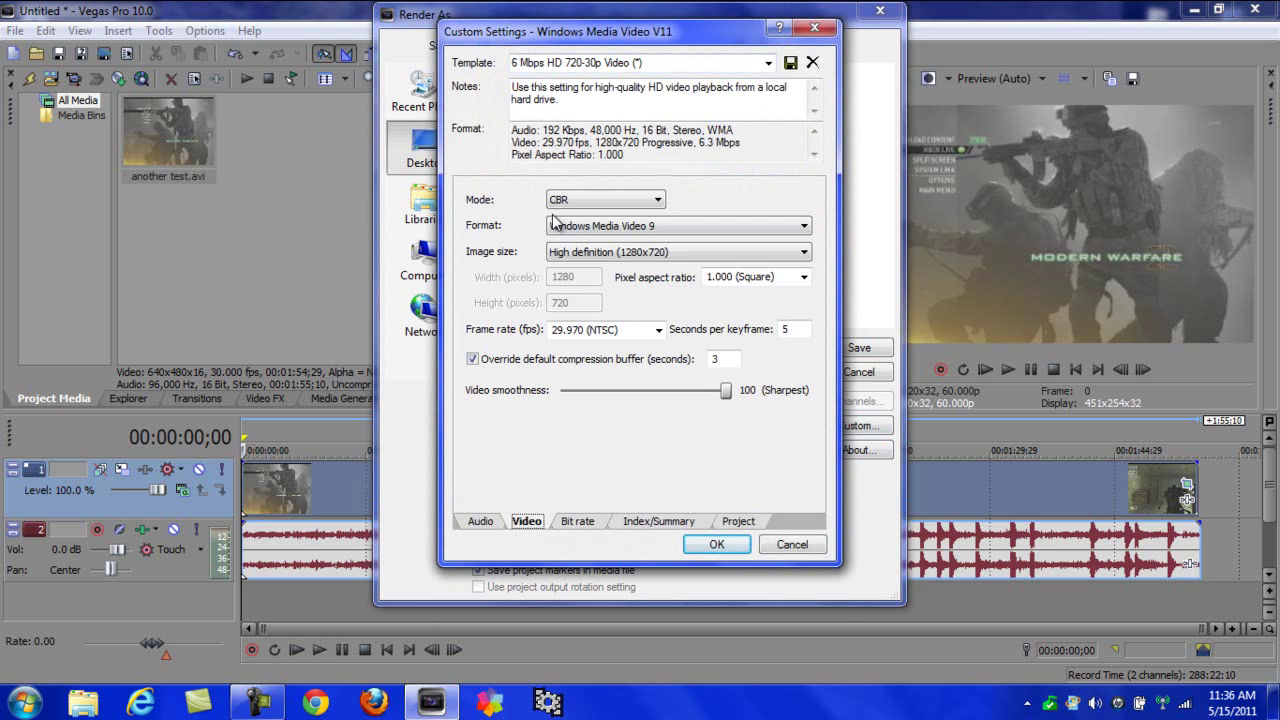
left_click(582, 256)
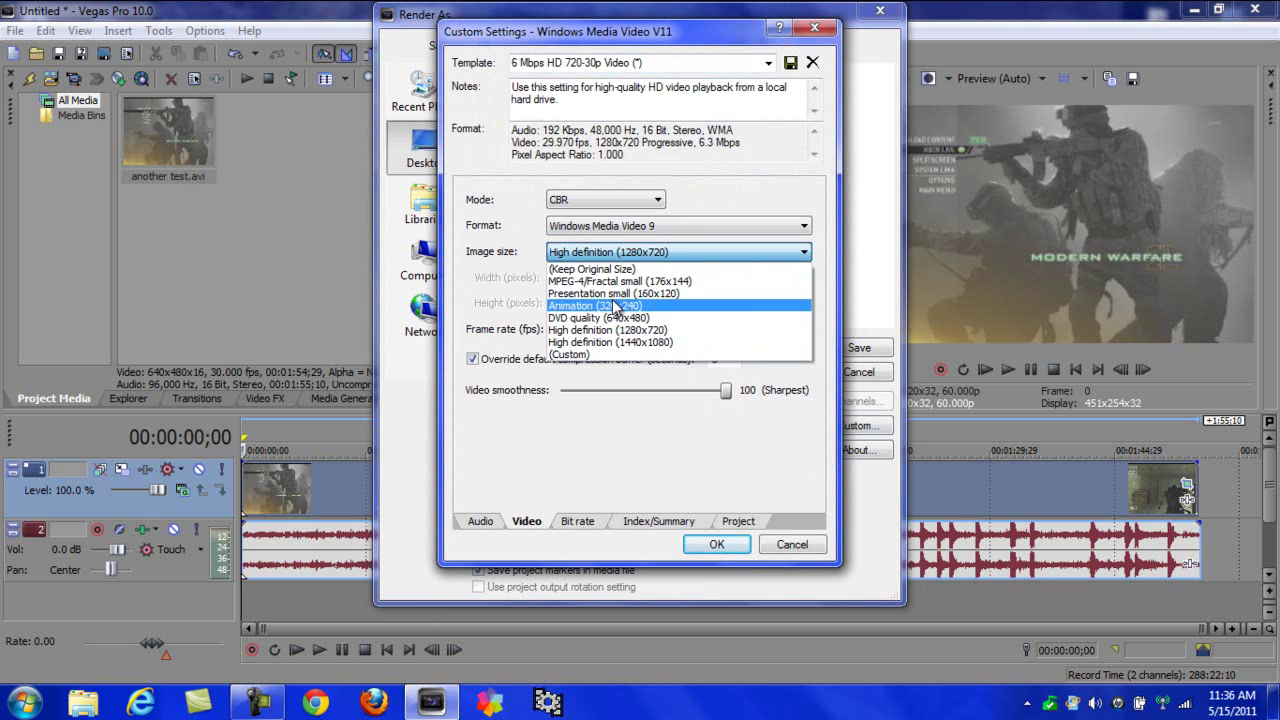
left_click(607, 357)
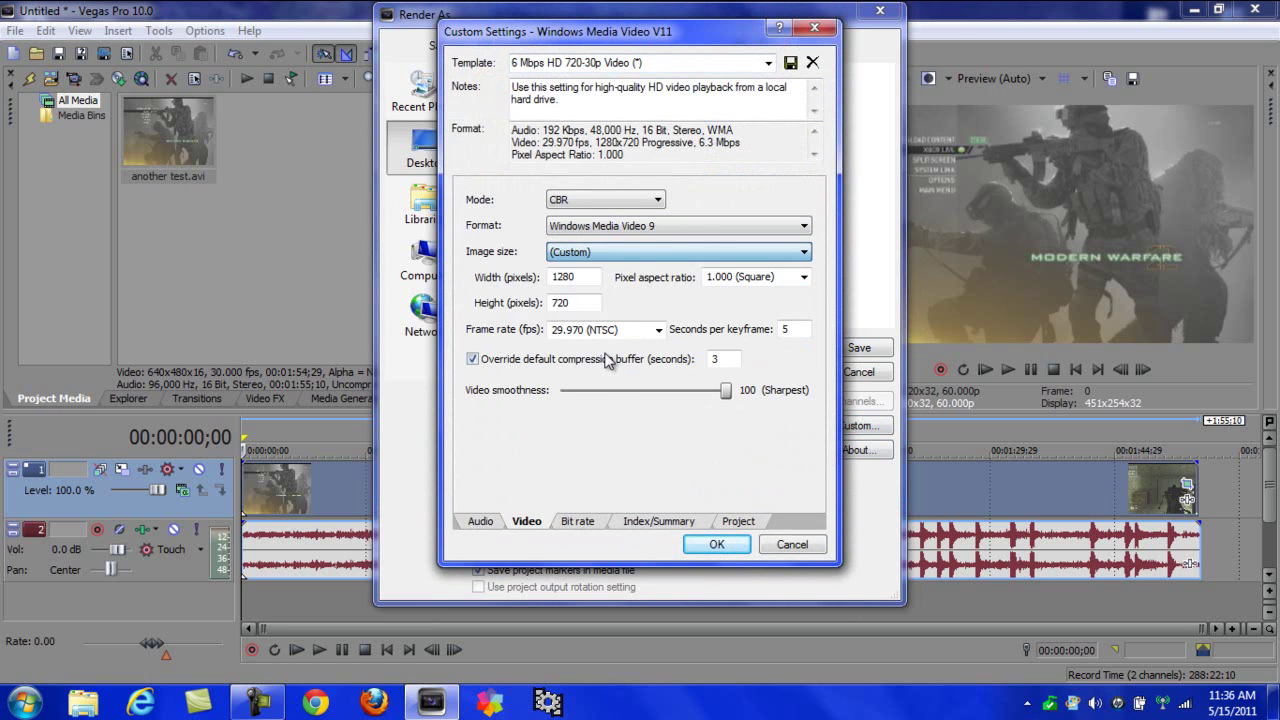
left_click_drag(586, 277, 517, 268)
left_click_drag(570, 302, 531, 296)
left_click(577, 277)
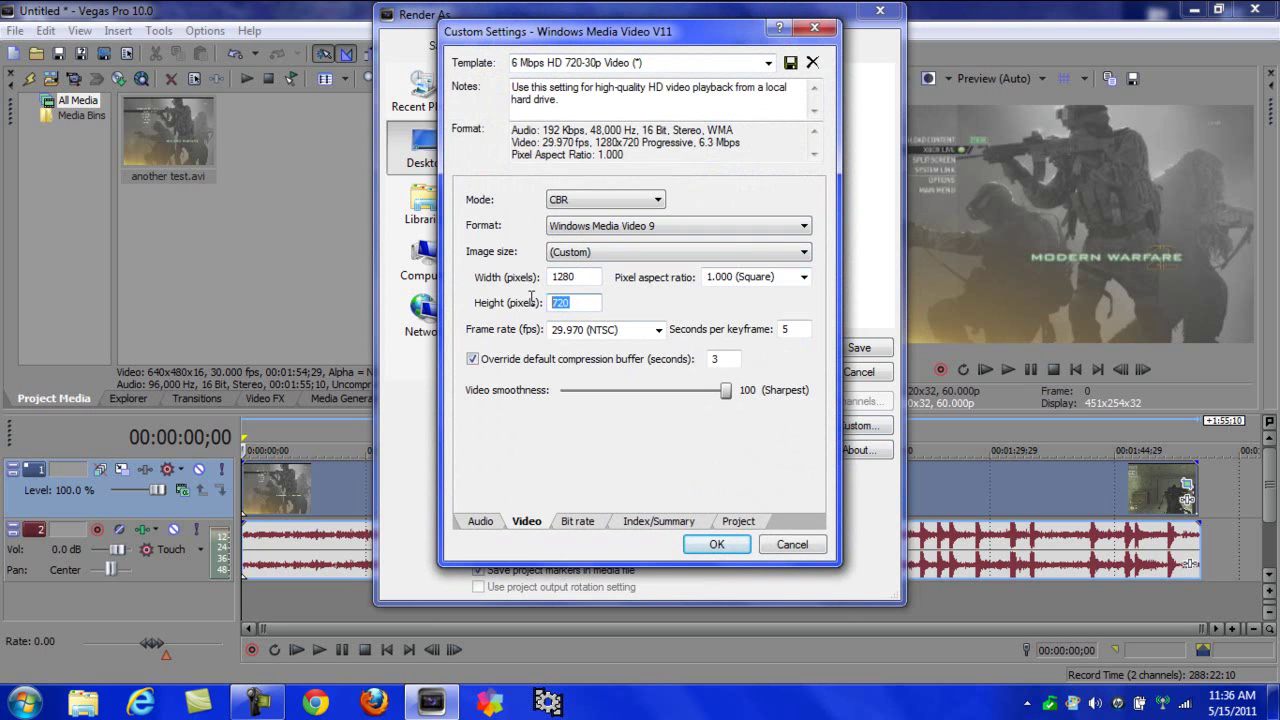
left_click(729, 395)
Reselect Custom image size and replace the dimensions with width 640 and height 480
left_click(583, 256)
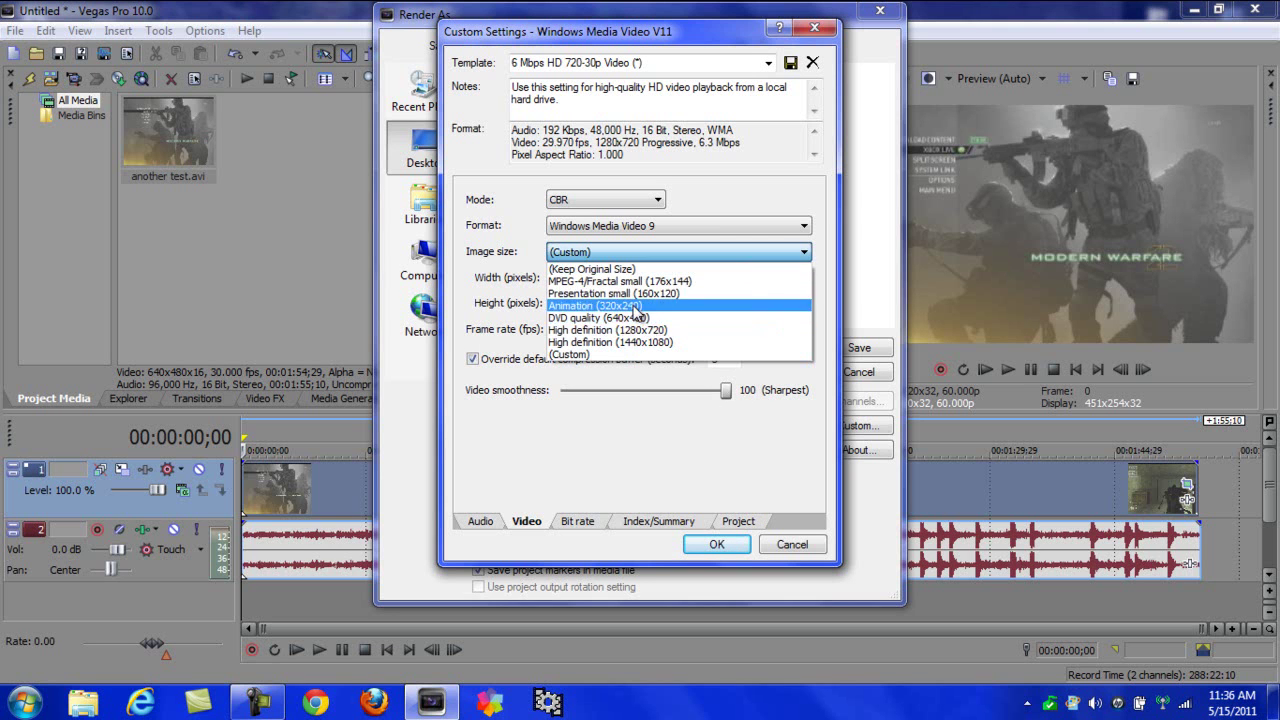
left_click(650, 331)
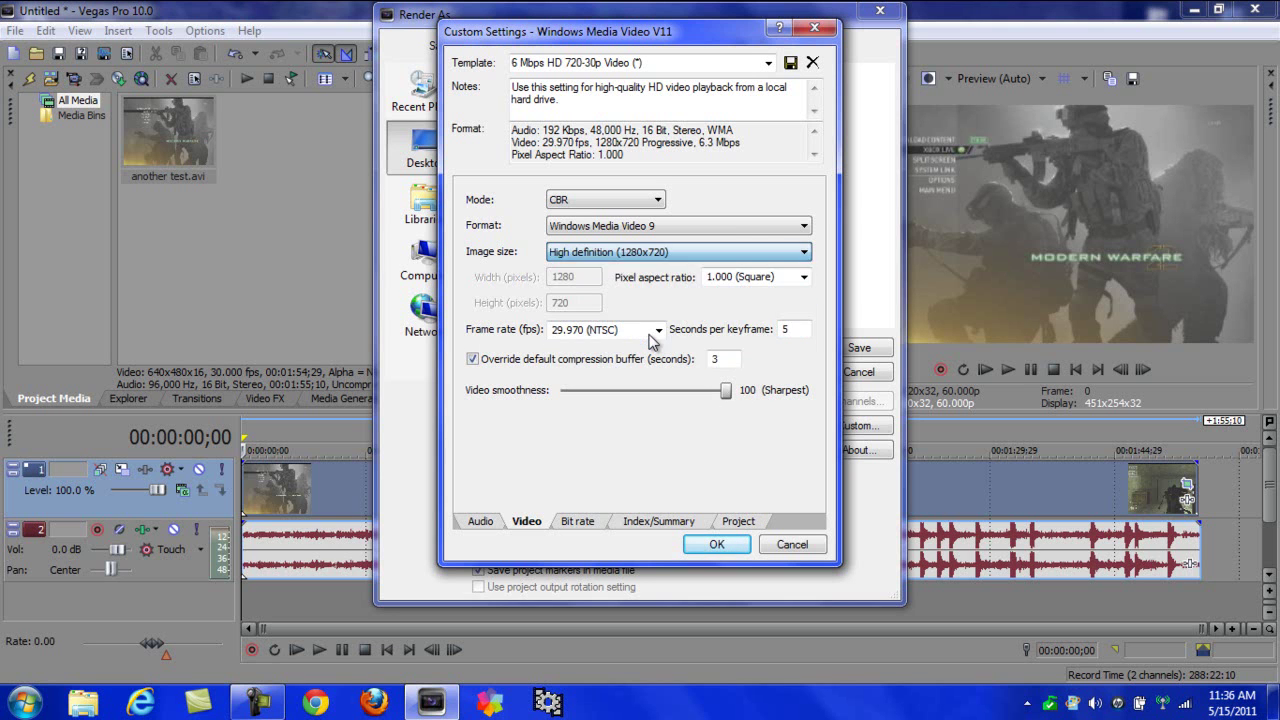
left_click(622, 258)
left_click(622, 258)
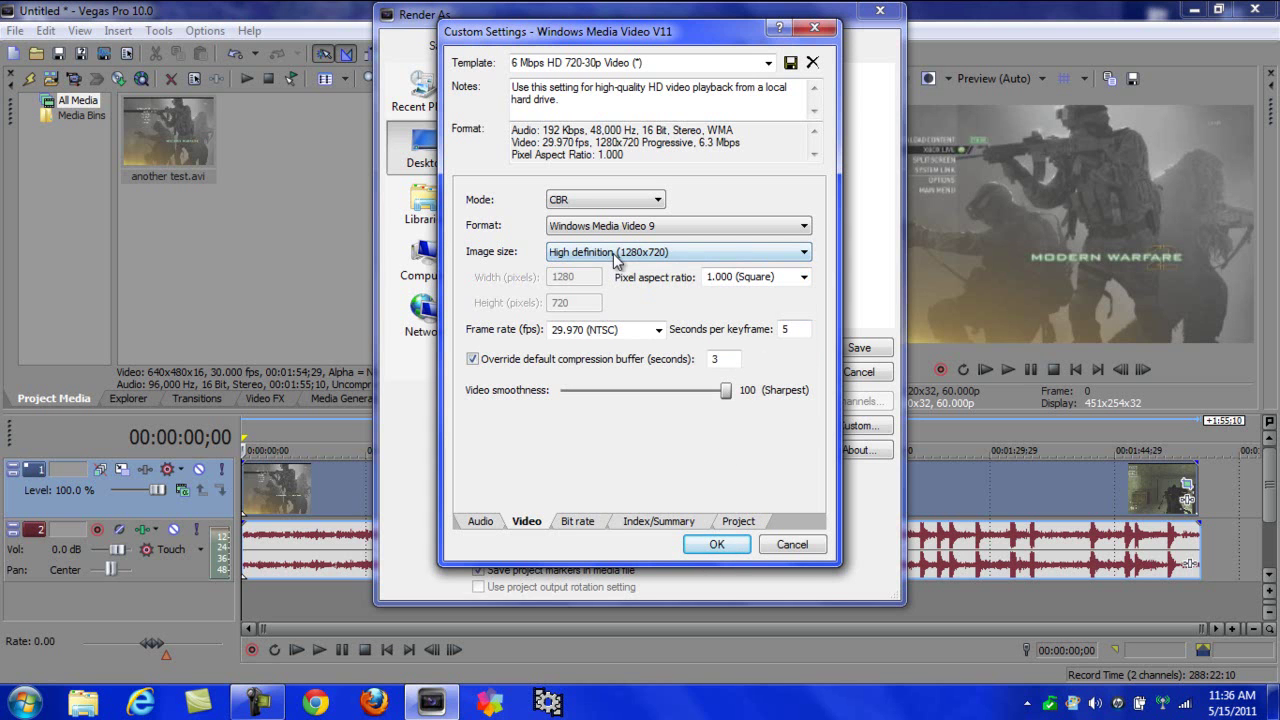
left_click(617, 259)
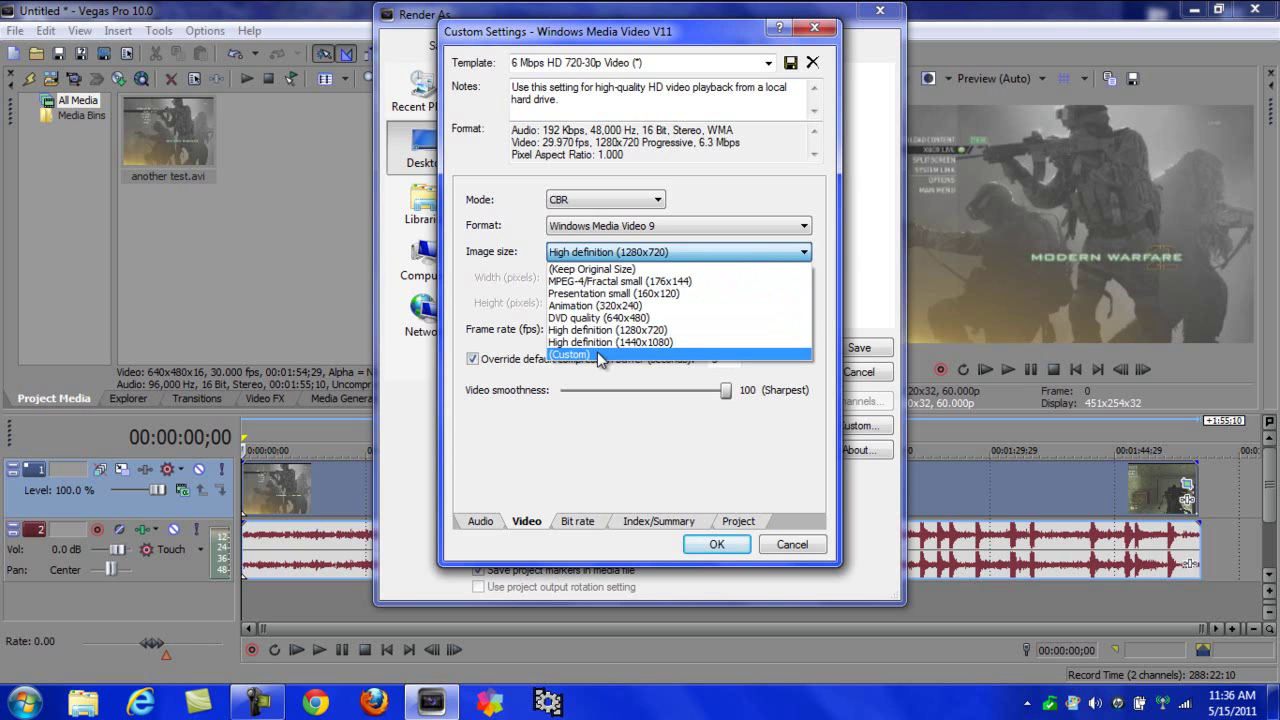
left_click(594, 360)
double_click(568, 277)
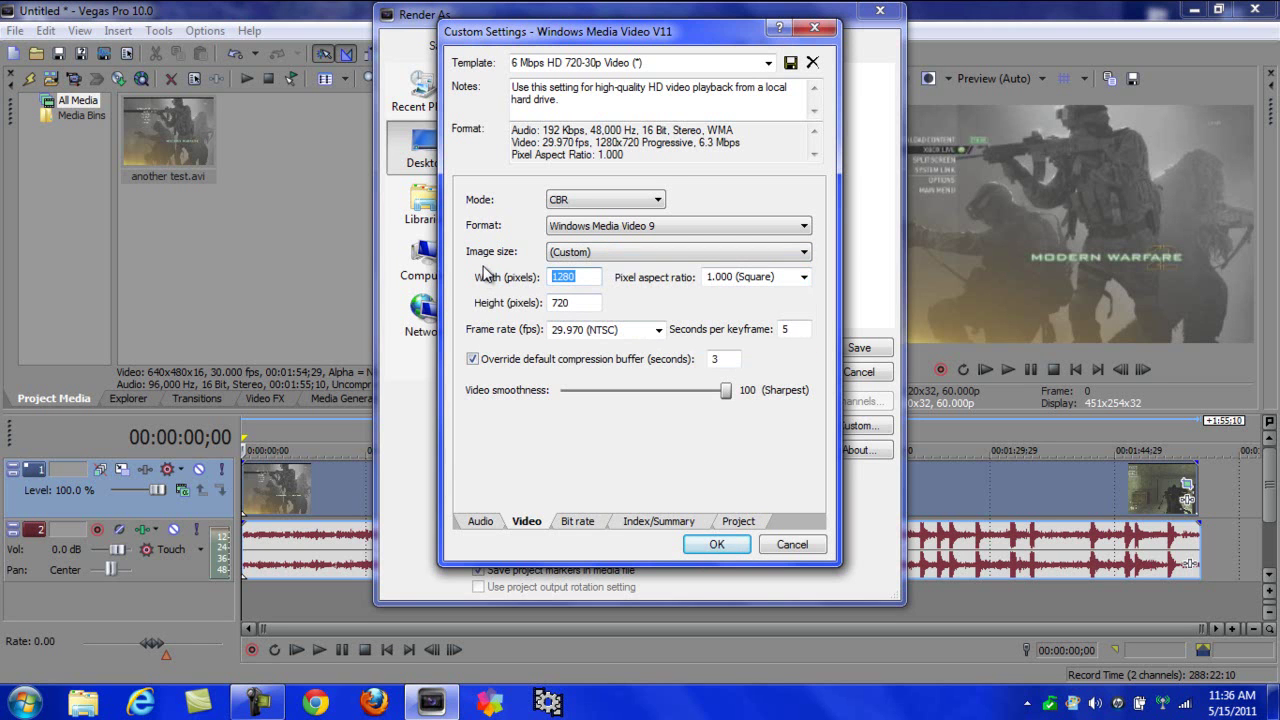
type("640")
double_click(572, 302)
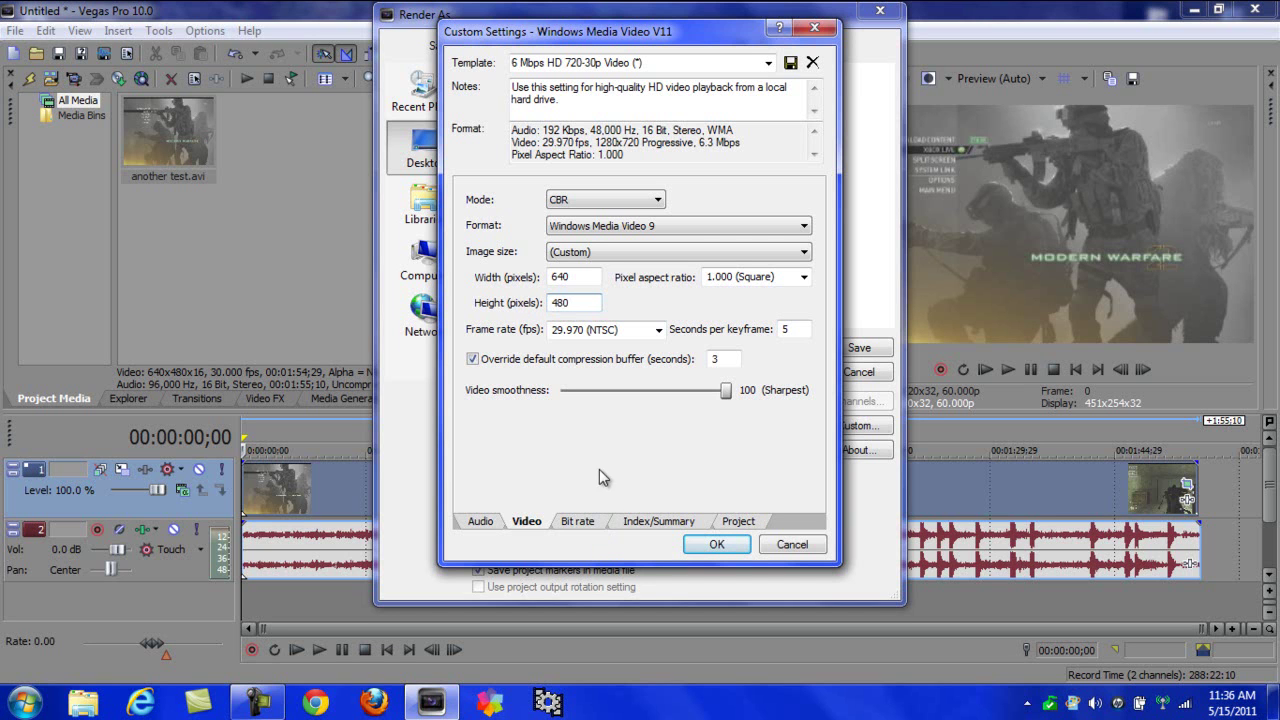
Review Bit rate, Project (Best quality, project 3D mode) and Audio render settings
left_click(578, 522)
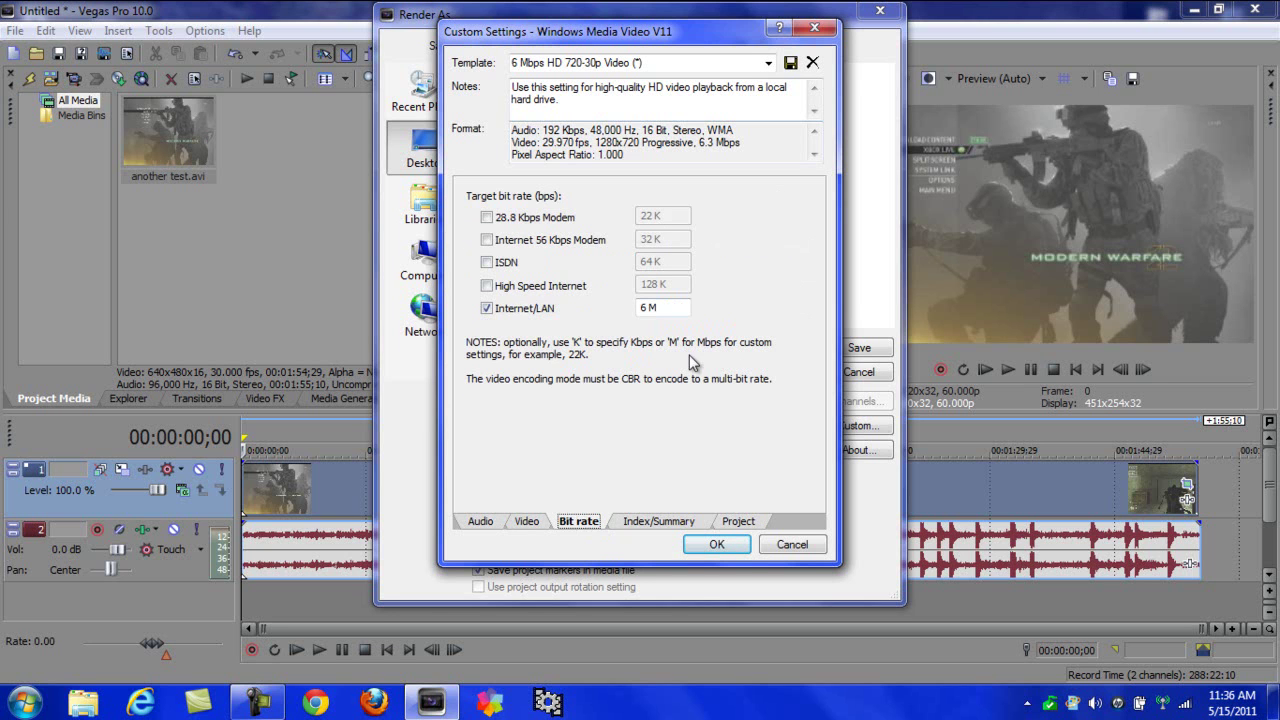
left_click(736, 522)
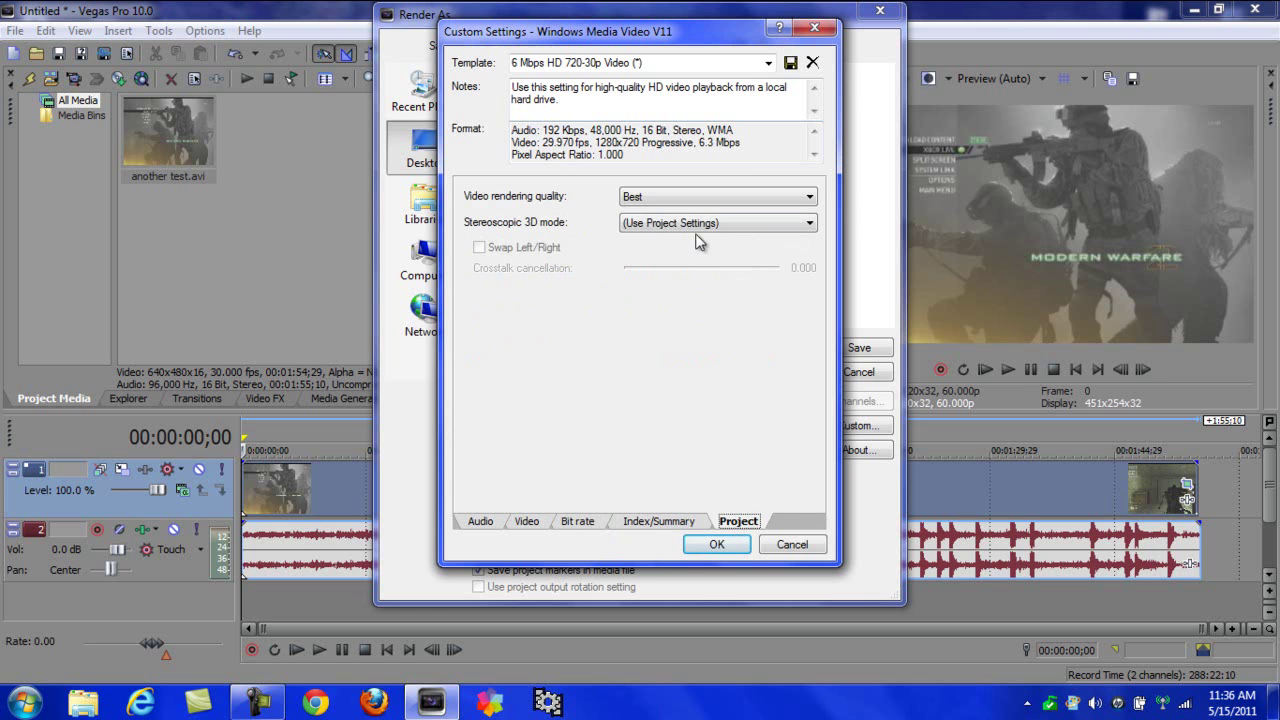
left_click(645, 197)
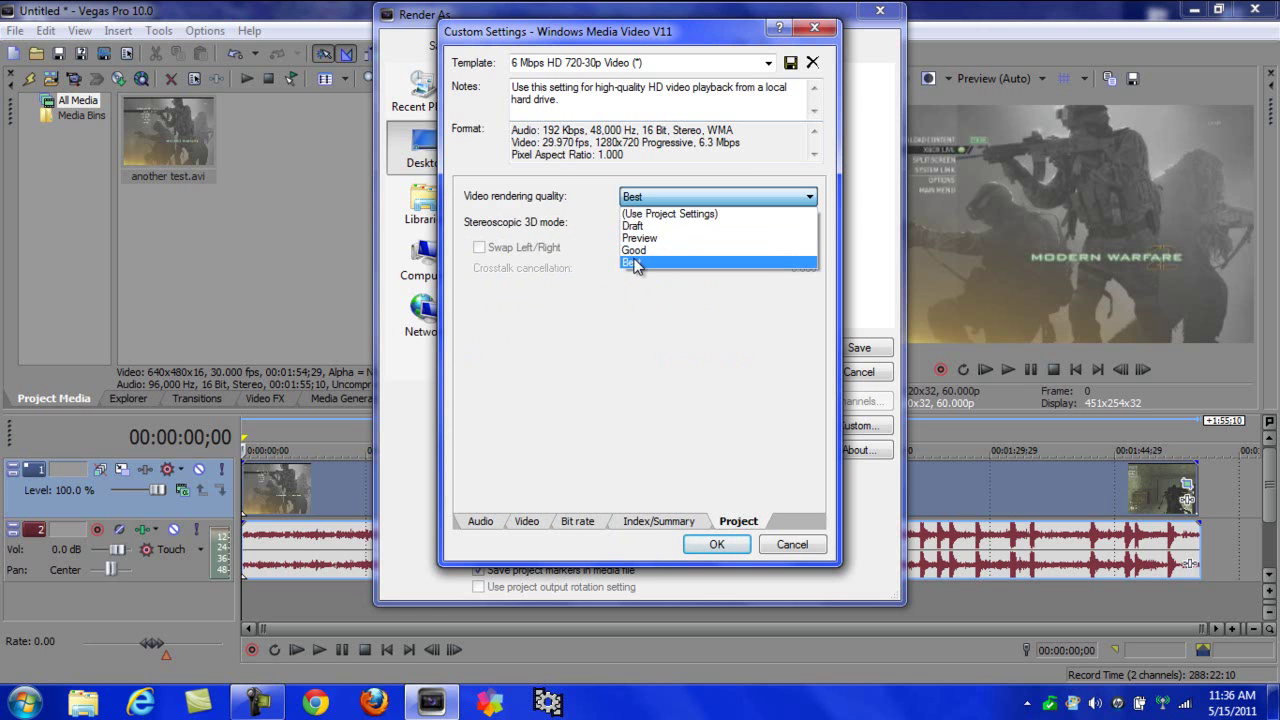
left_click(634, 262)
left_click(663, 225)
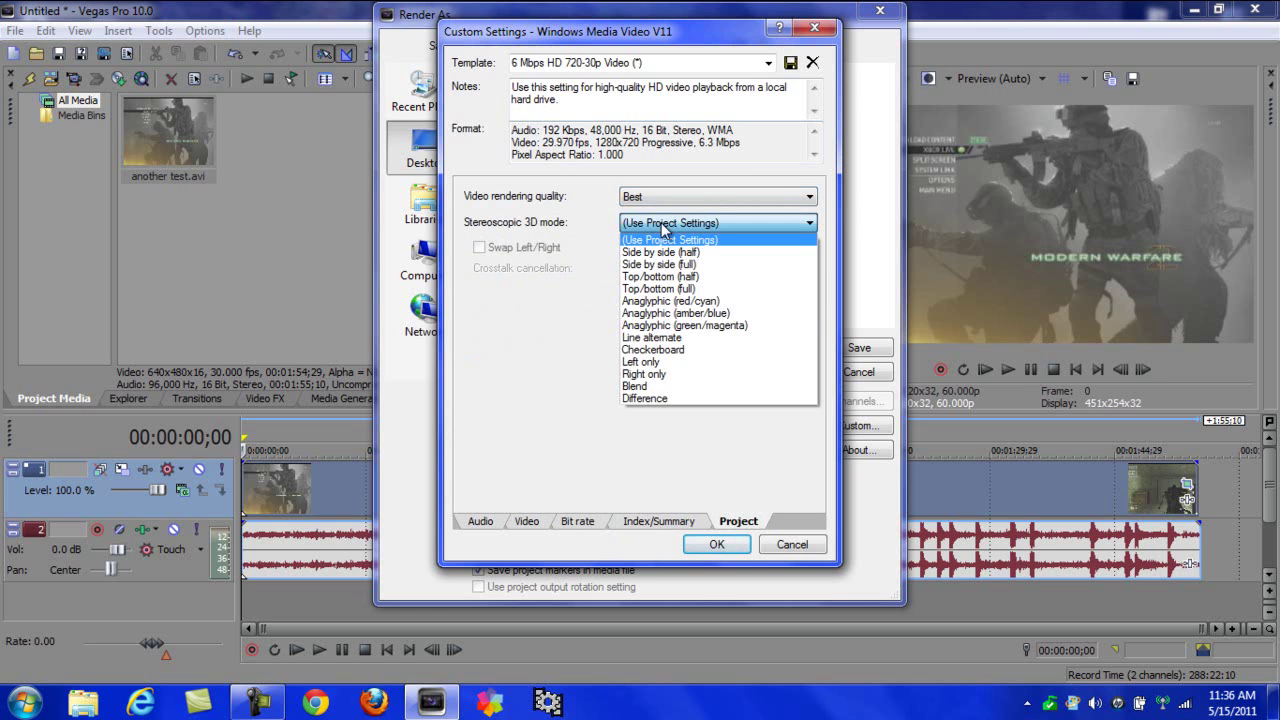
left_click(663, 229)
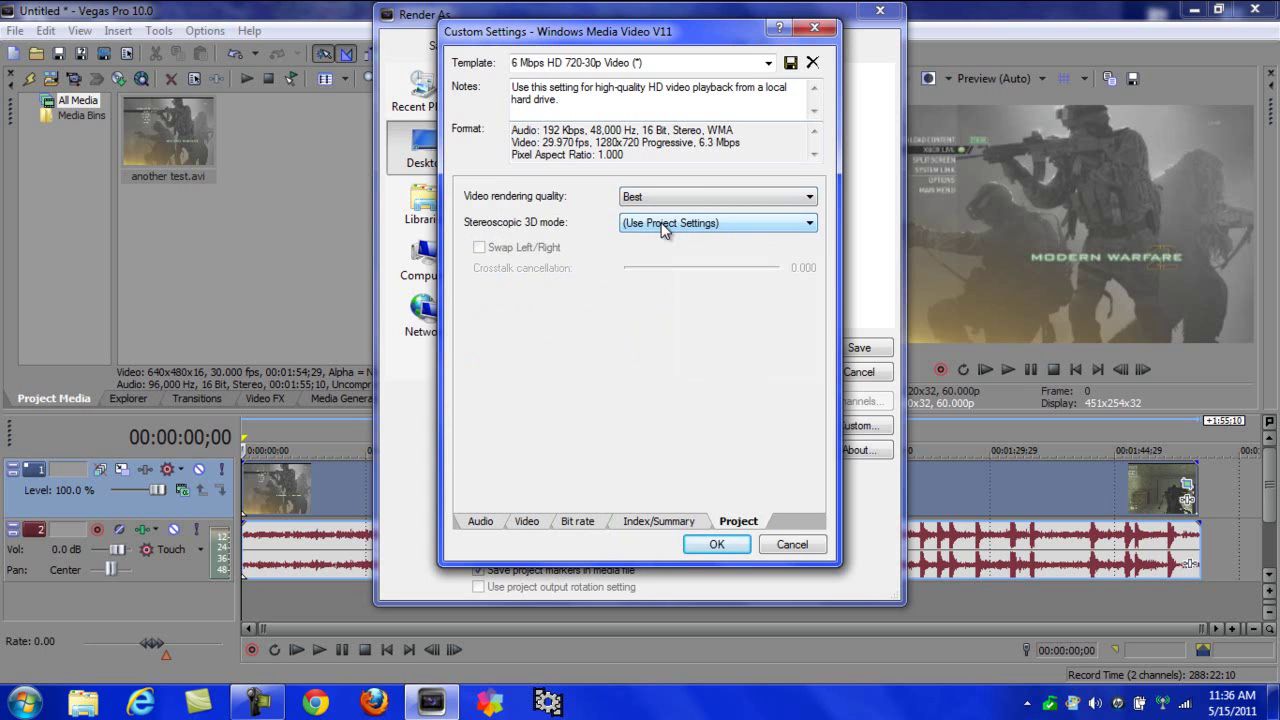
left_click(476, 525)
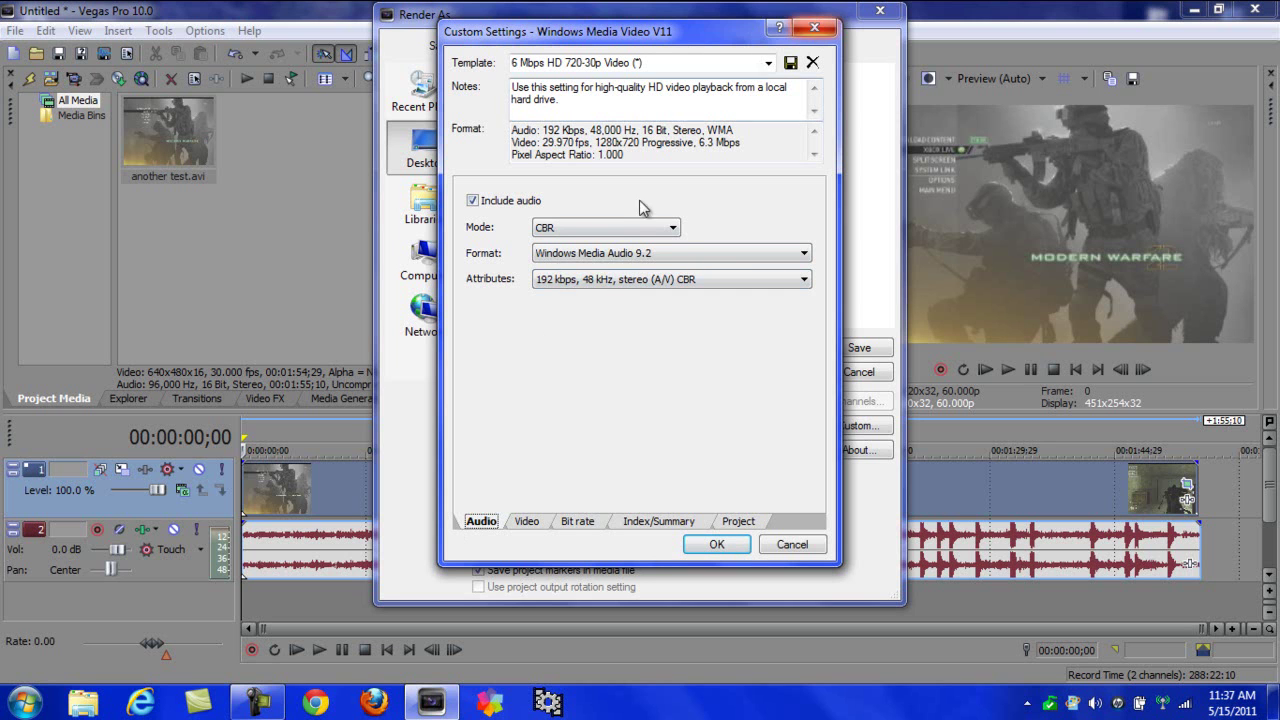
Set the Video image size back to High definition (1280x720) and close Custom Settings
left_click(519, 527)
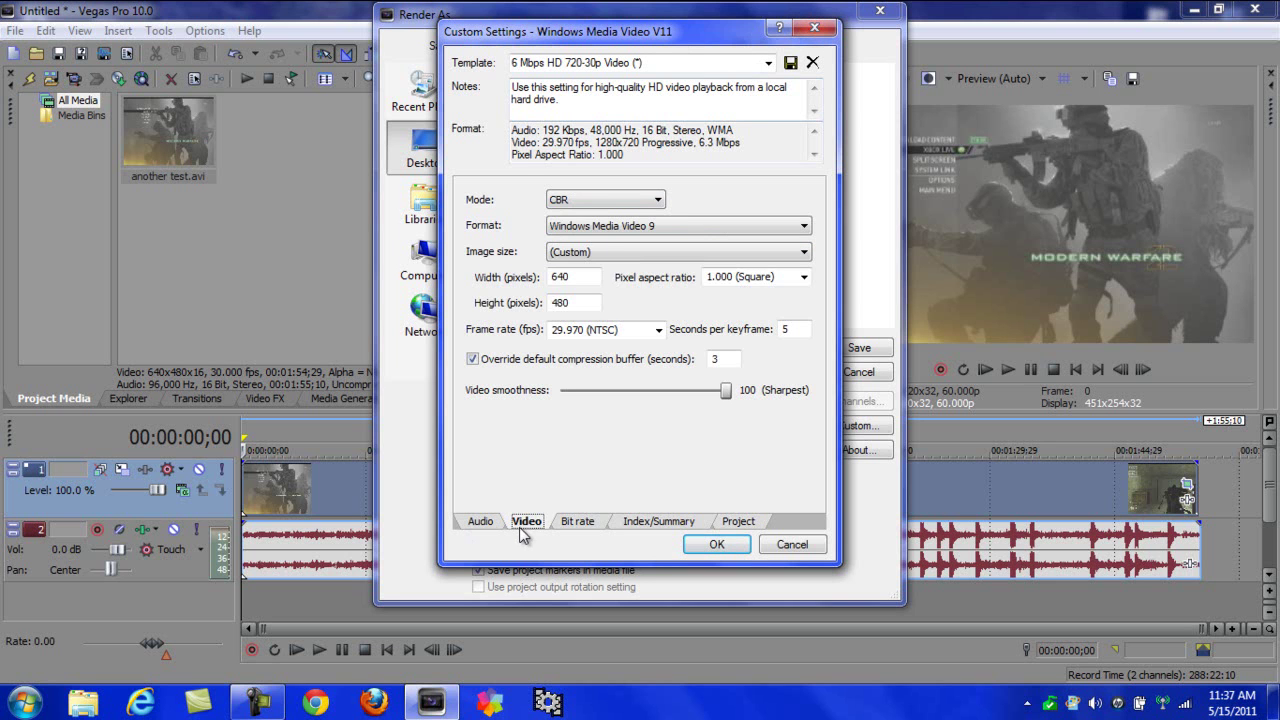
left_click(605, 256)
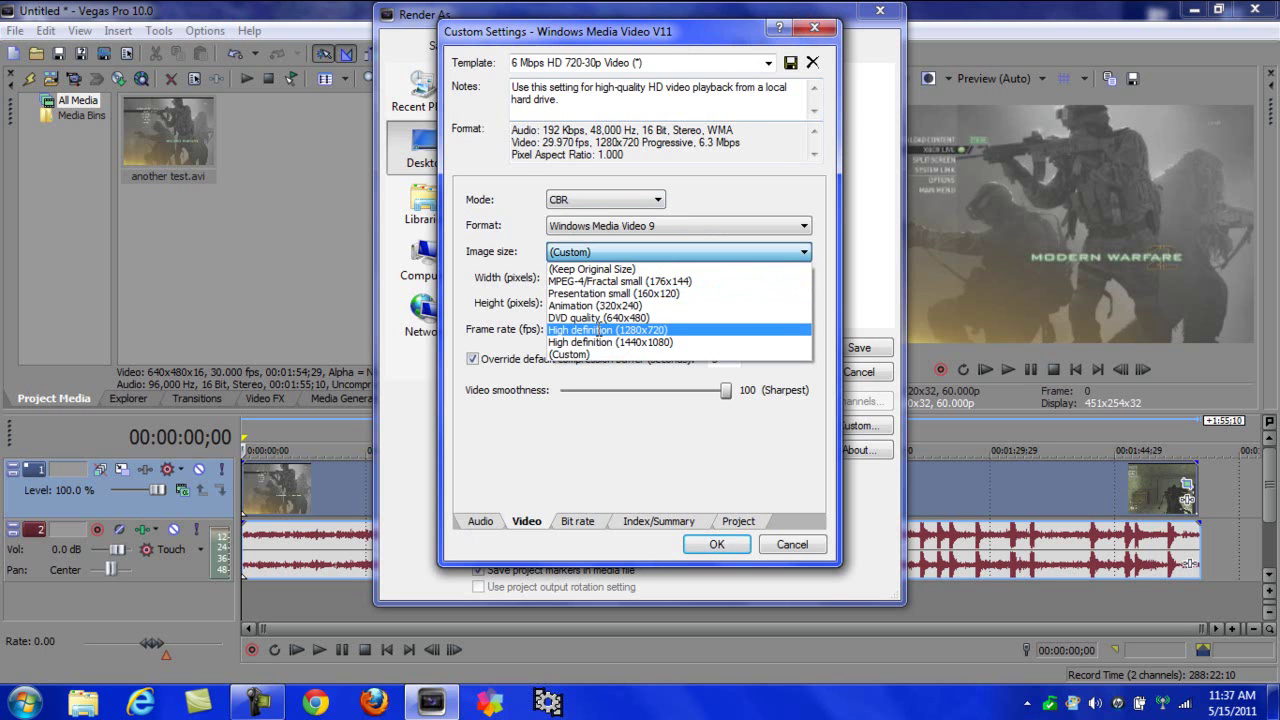
left_click(600, 331)
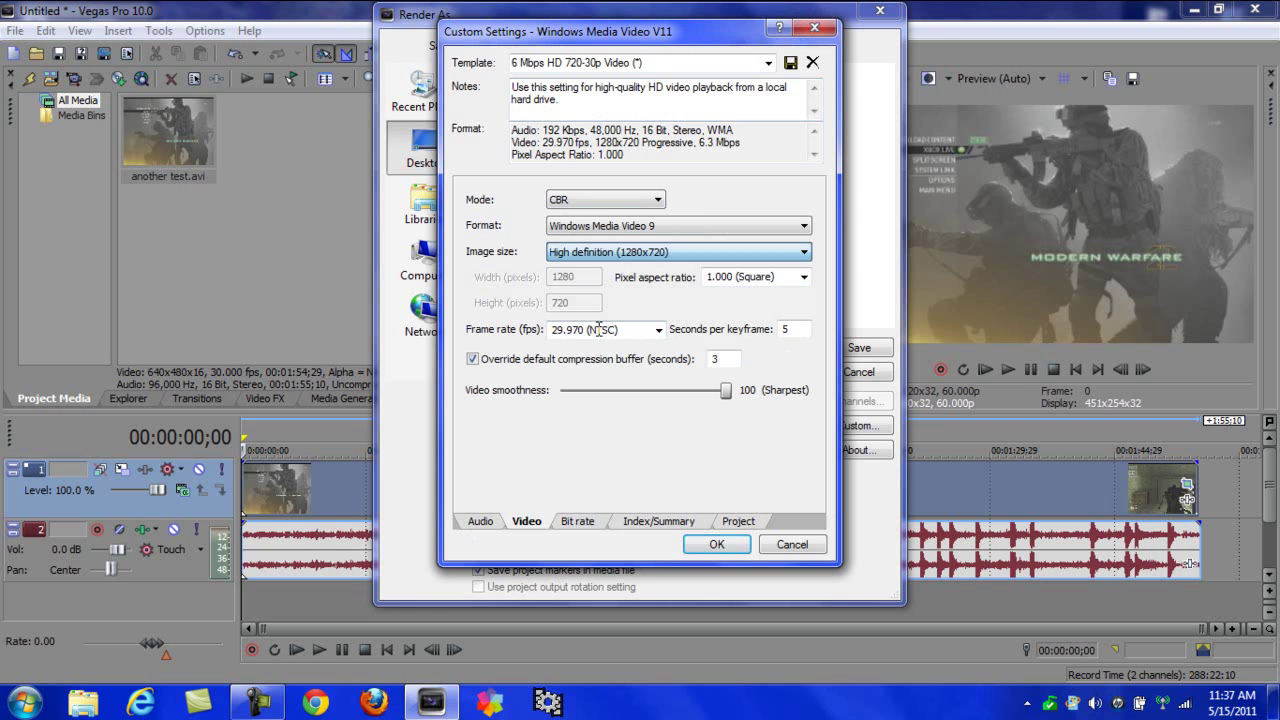
left_click(812, 28)
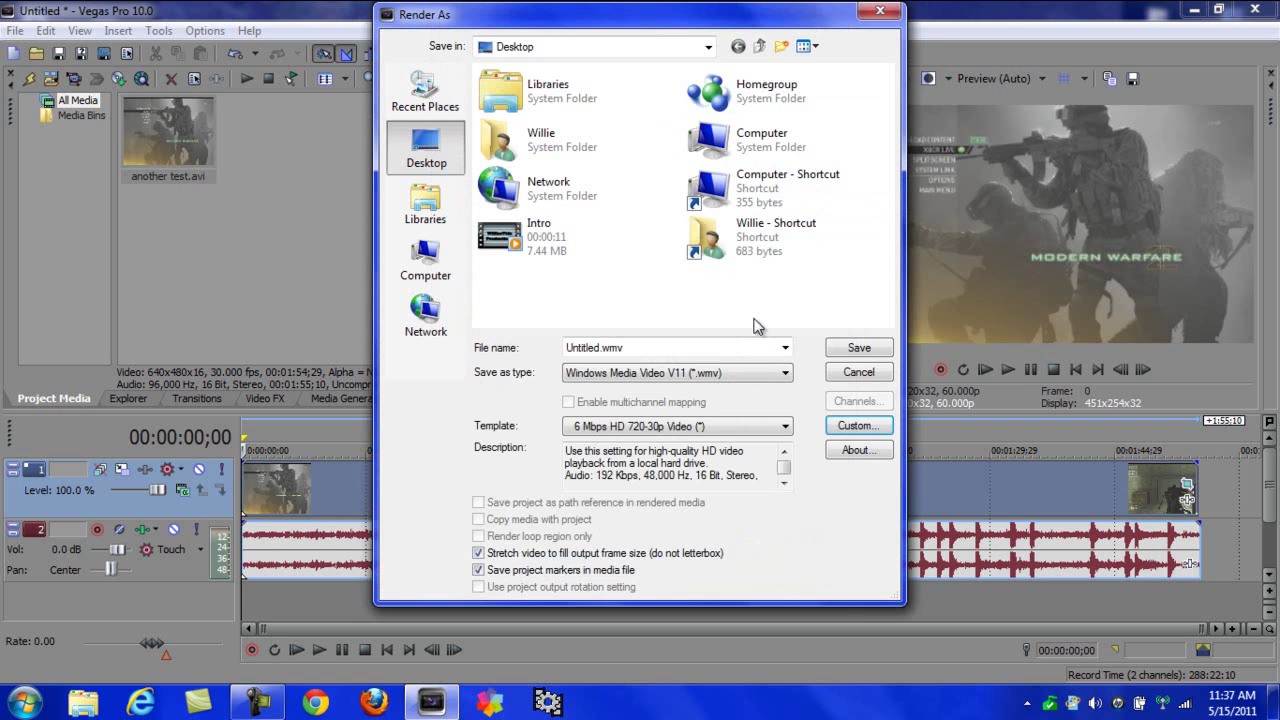
Cancel the render and quit Vegas Pro without saving the project
left_click(860, 372)
key("alt+F4")
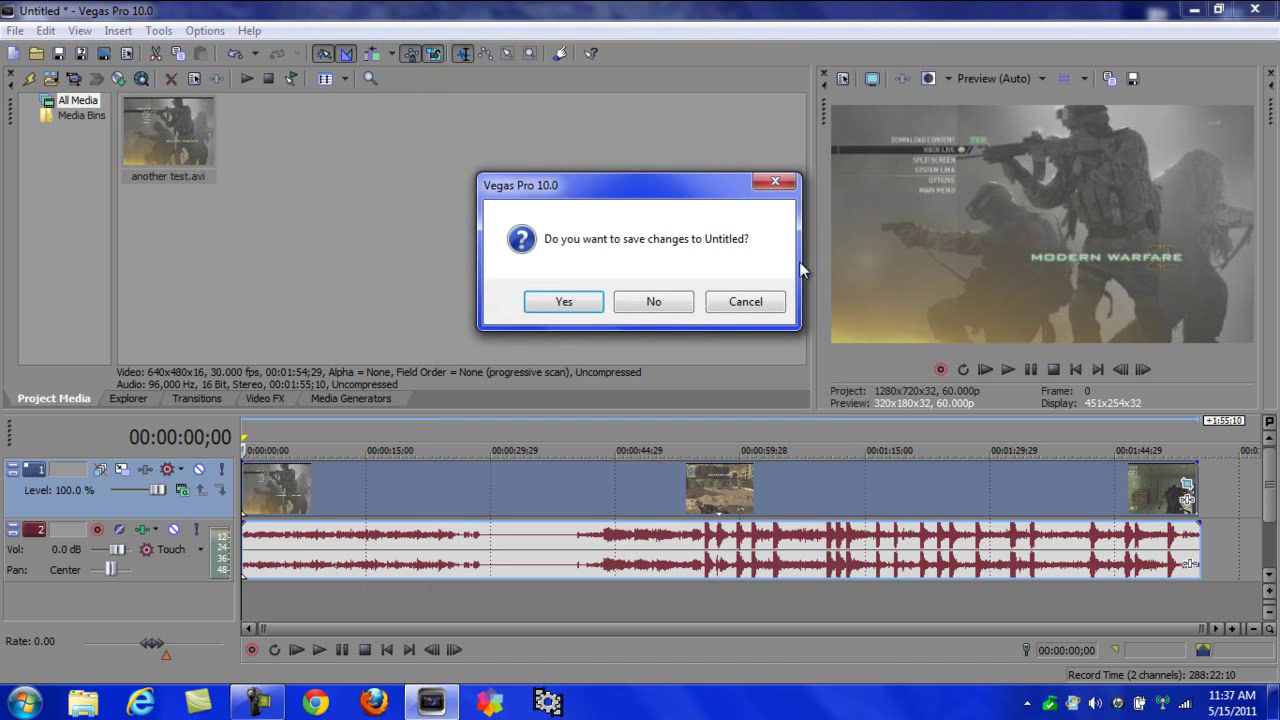
left_click(664, 304)
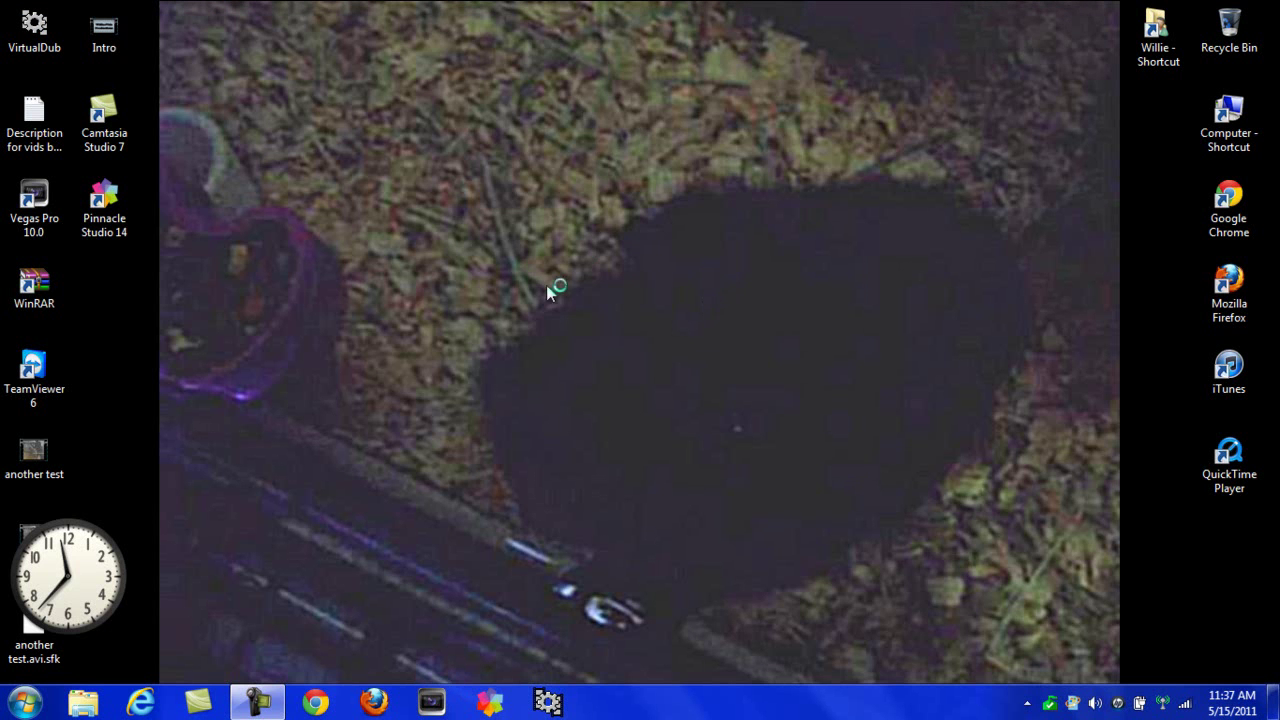
Move the desktop clock gadget to the top-left corner of the desktop
left_click(258, 704)
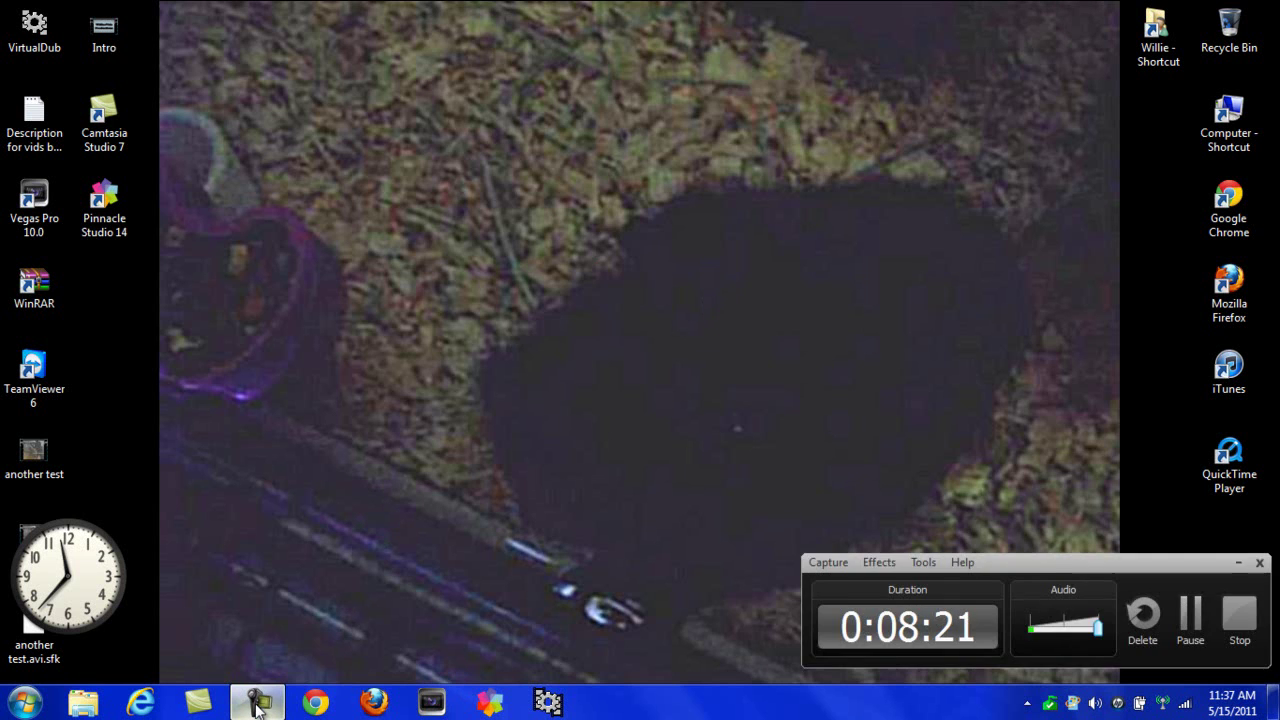
left_click(258, 704)
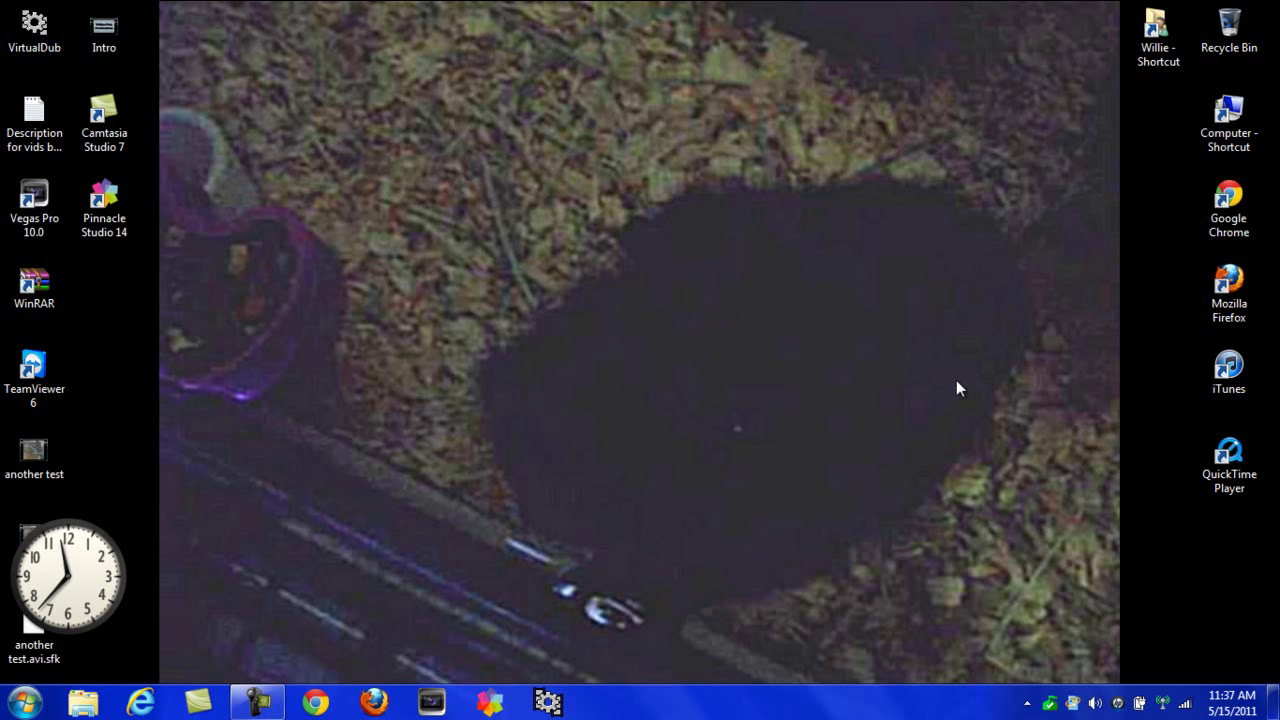
left_click_drag(1275, 3, 5, 670)
left_click(293, 235)
left_click_drag(71, 587, 209, 75)
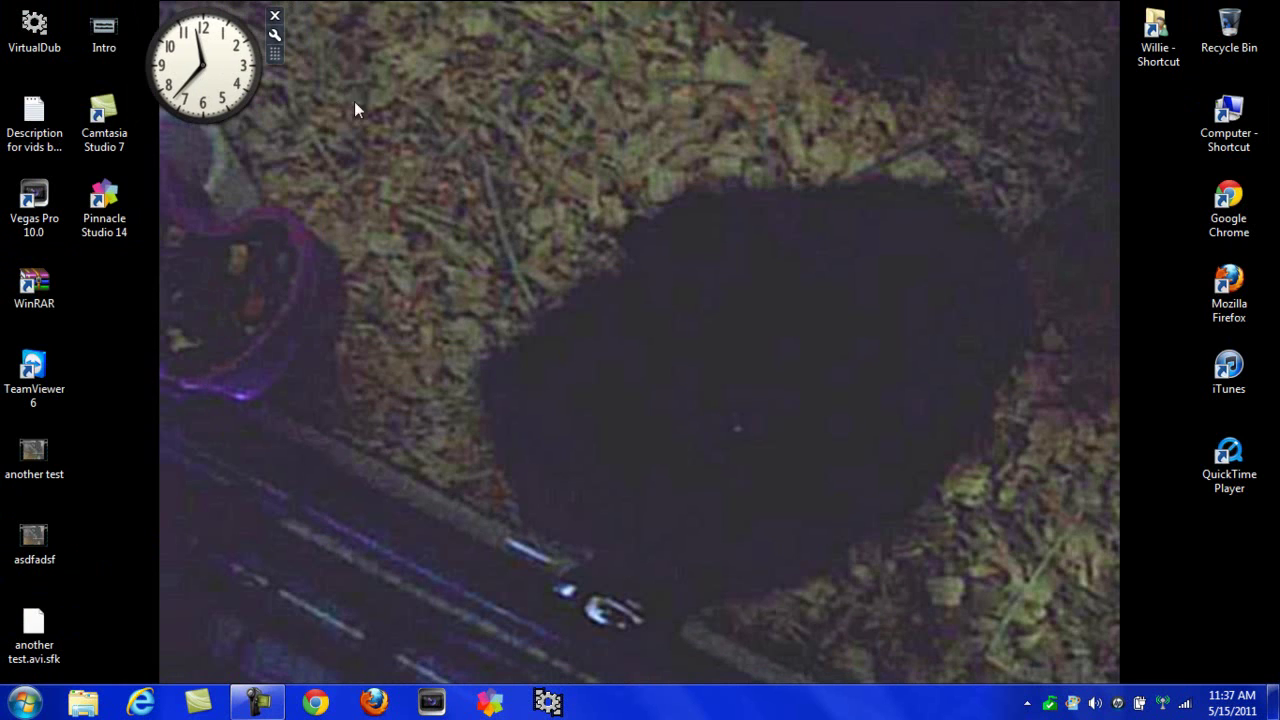